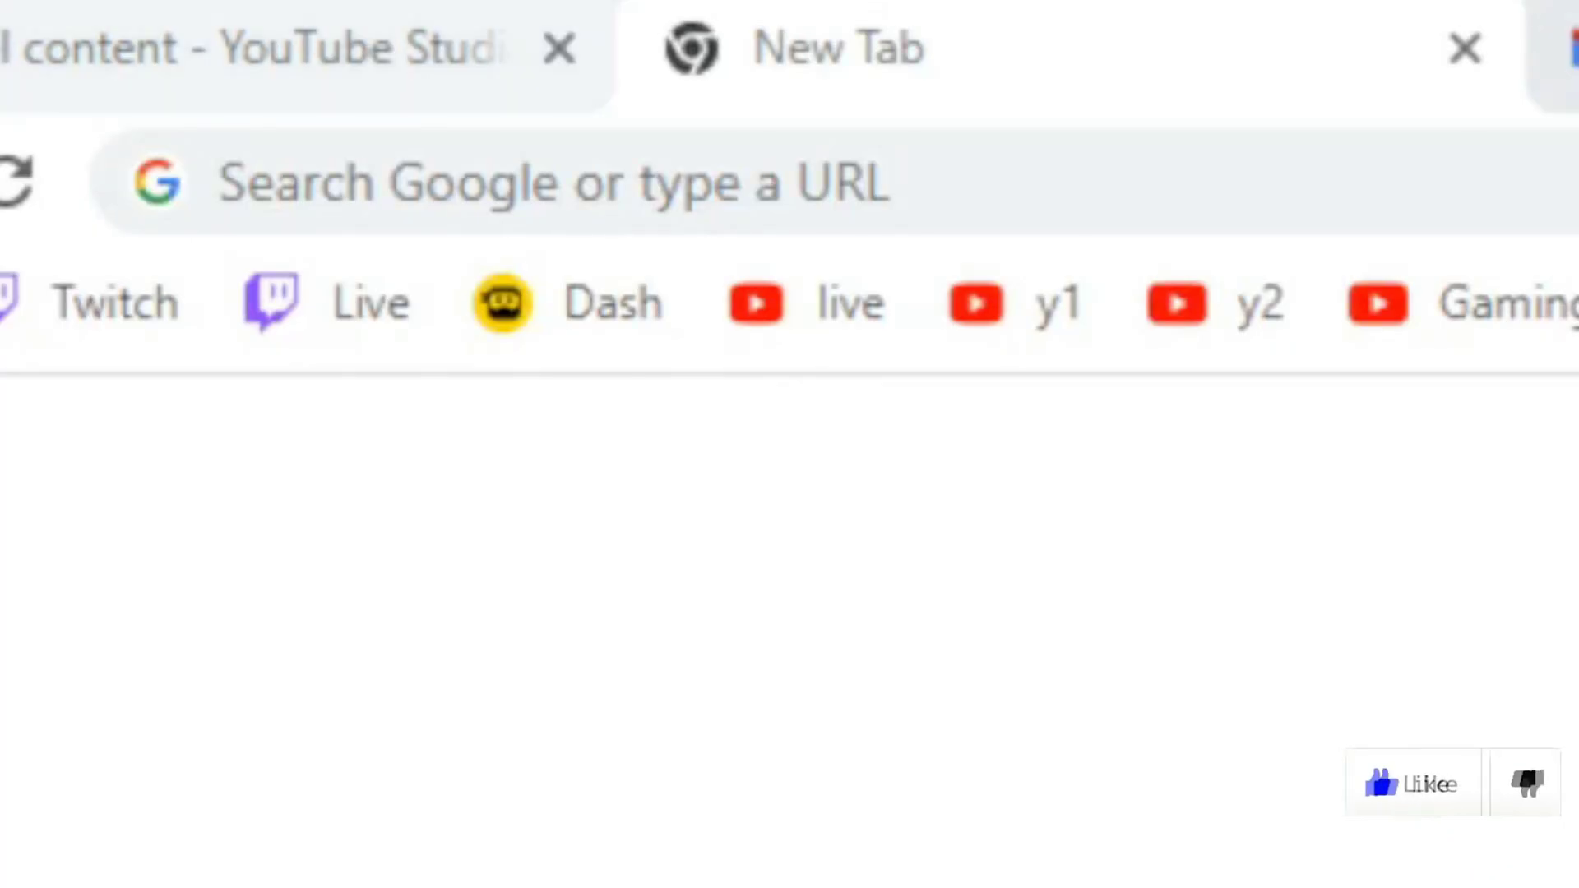
Enter epicgames in Chrome's address bar and load epicgames.com
left_click(740, 185)
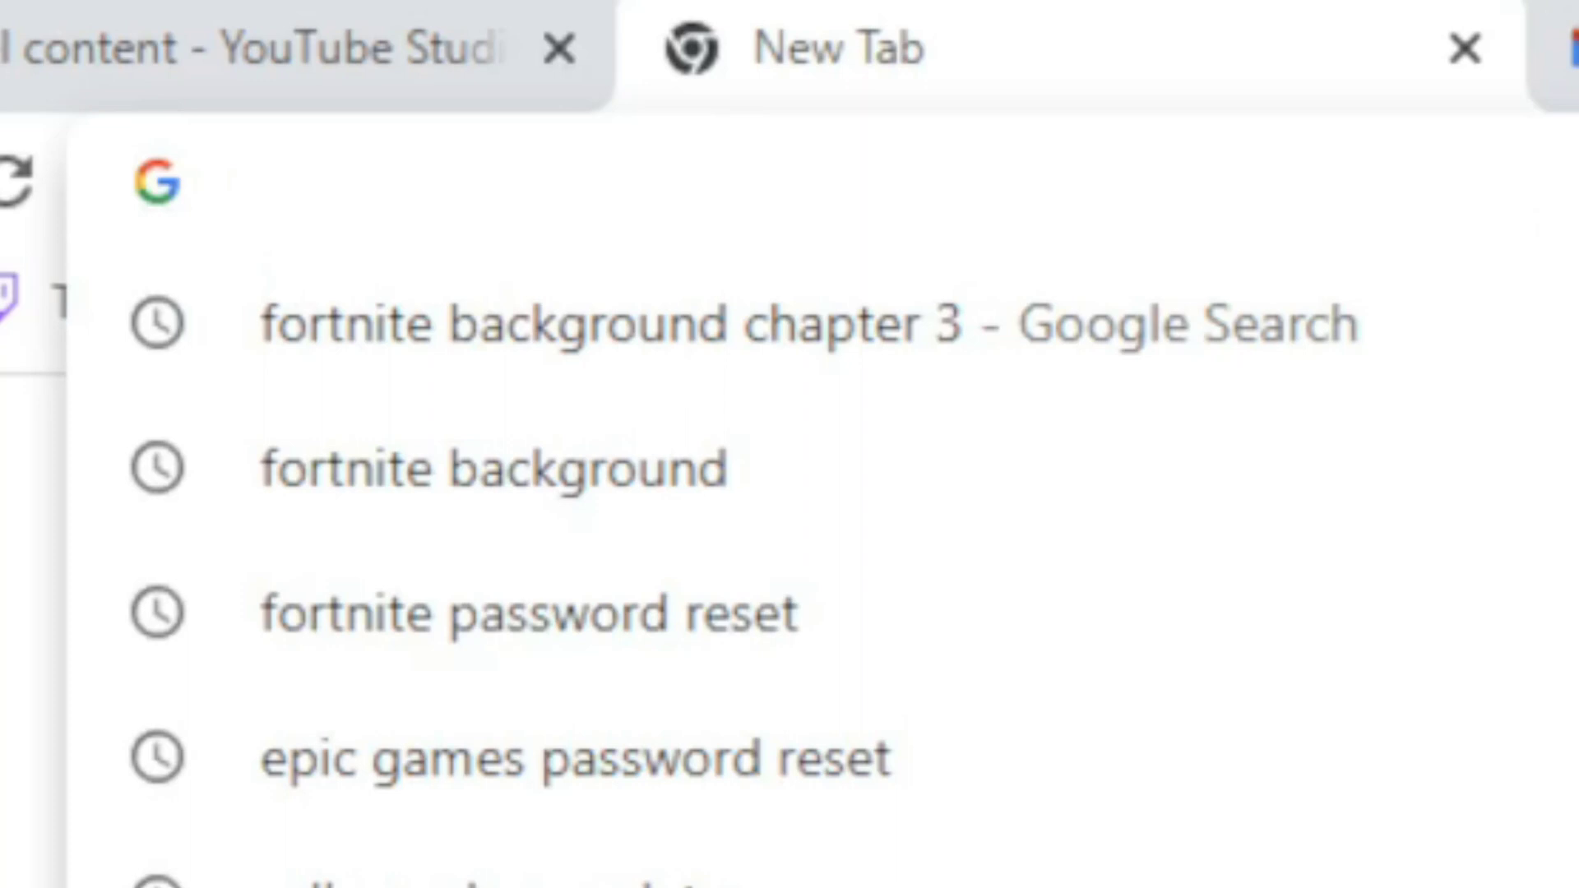
type("epicgames")
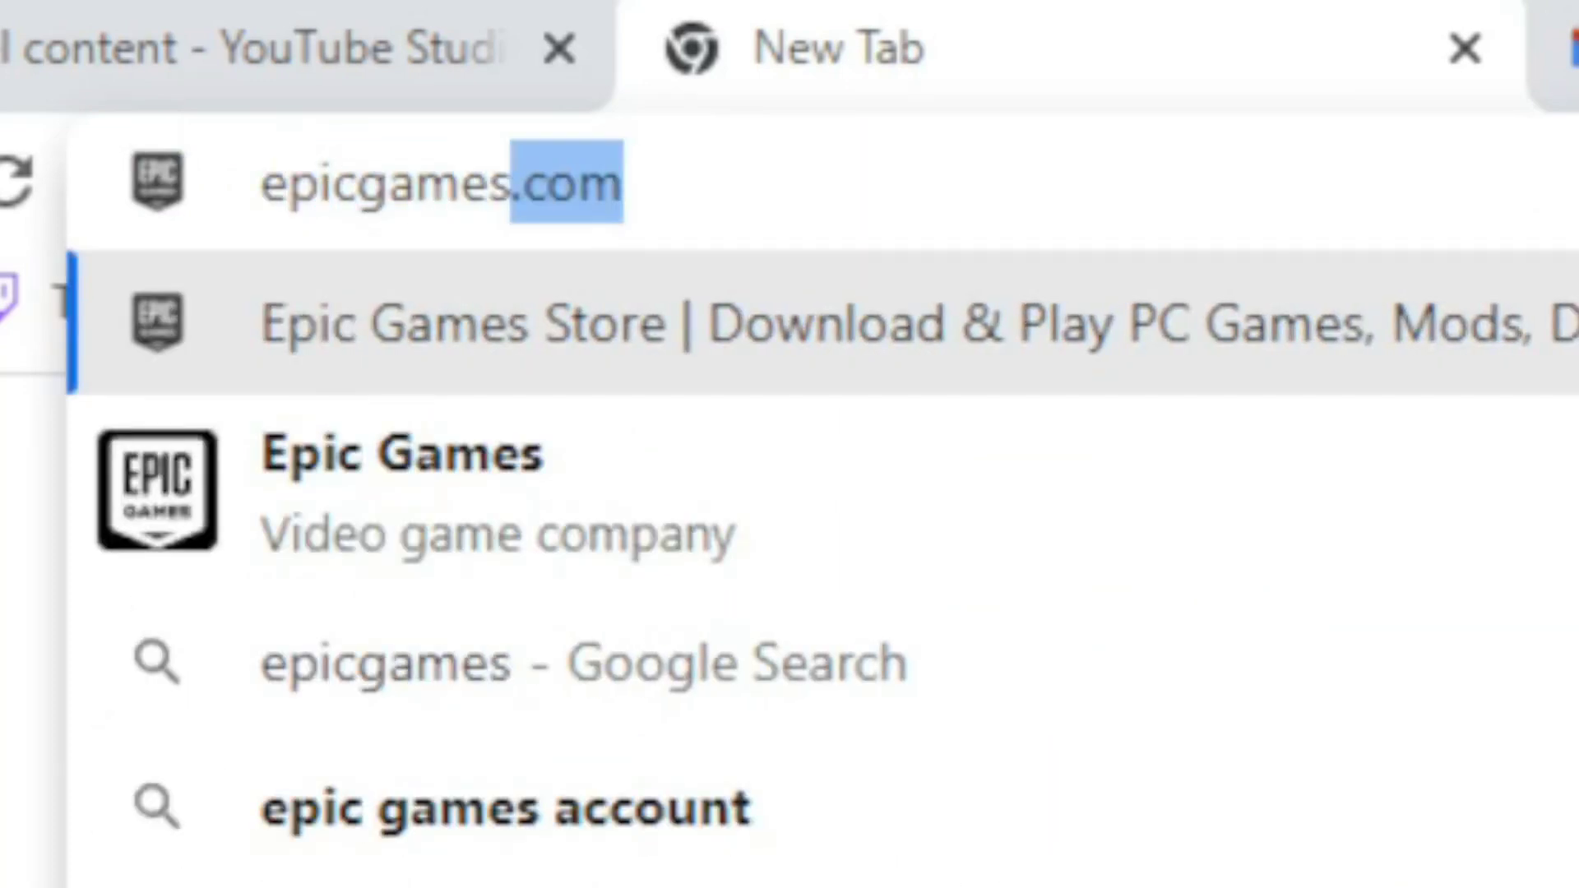
key("Return")
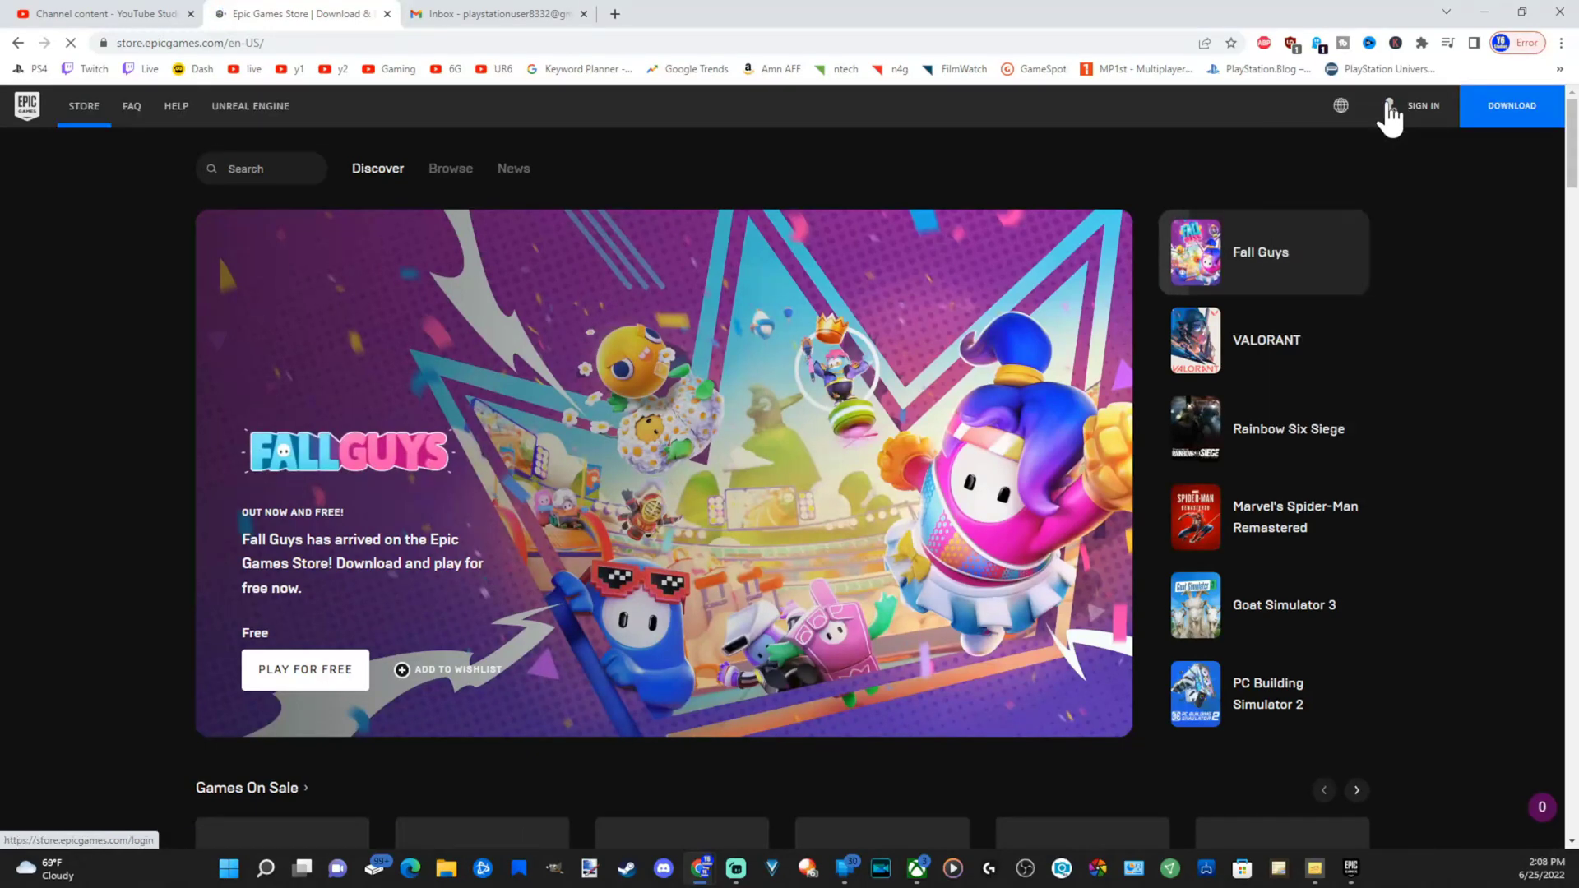
Go from the Epic Games Sign In page to the sign-up options
left_click(1404, 107)
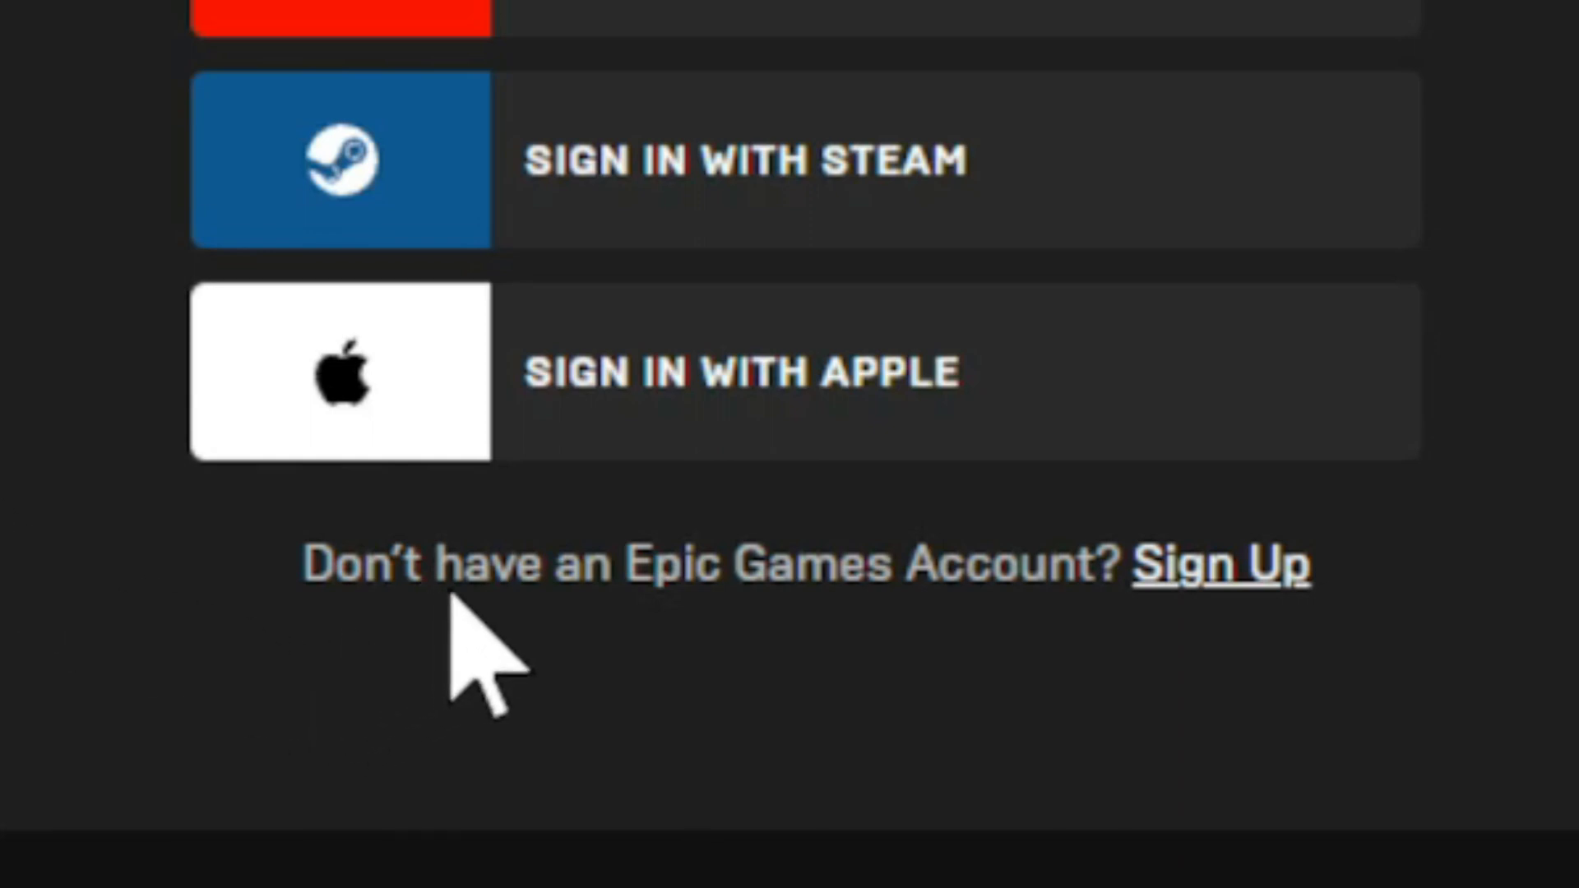
right_click(1186, 580)
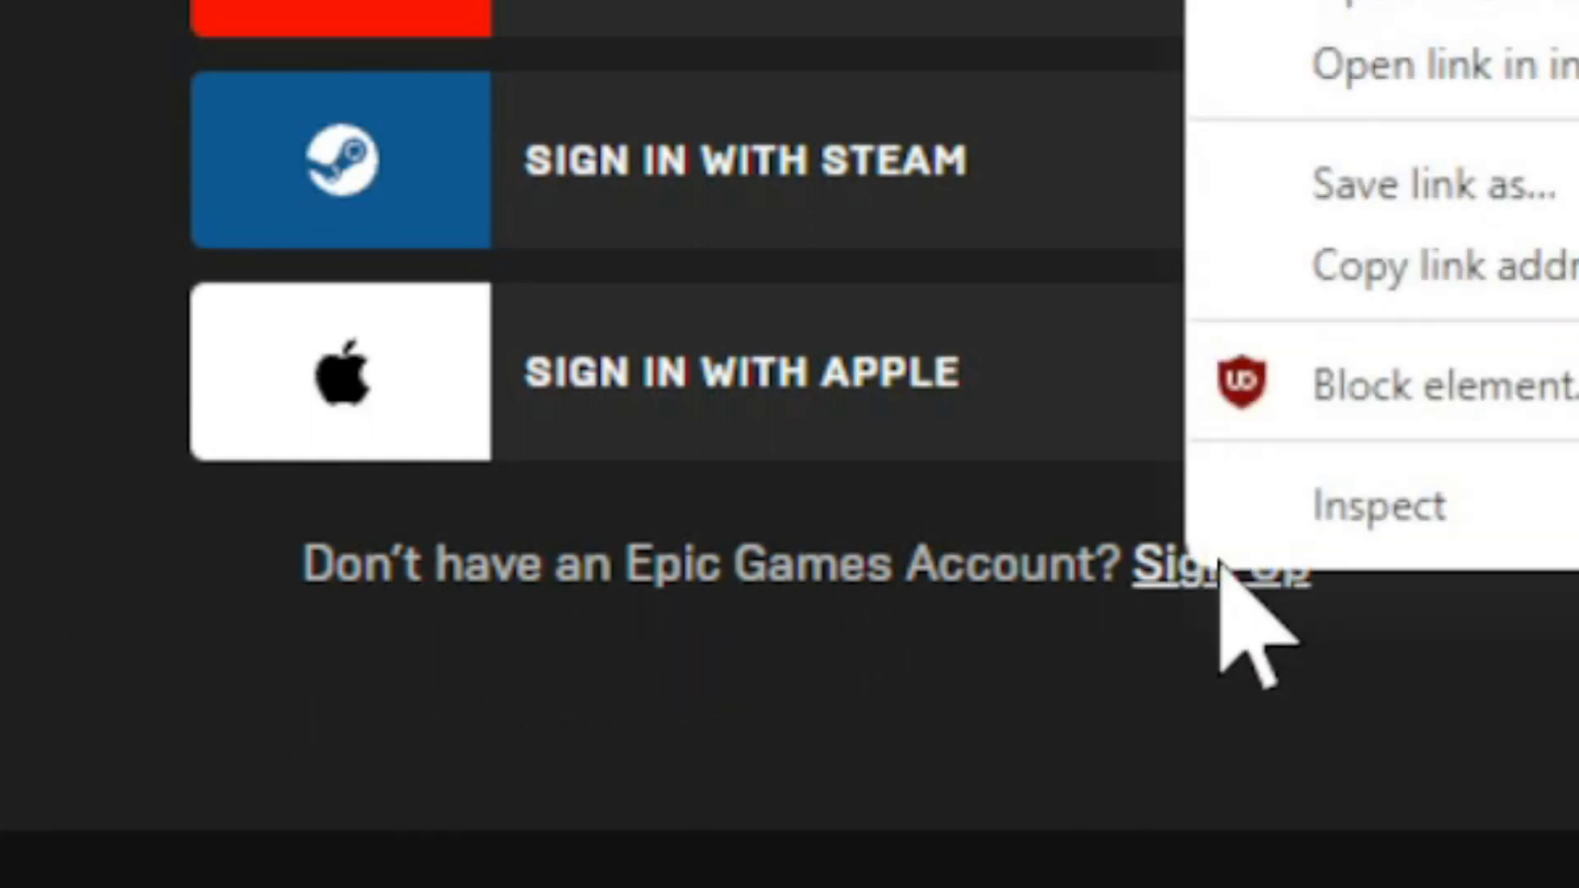
key("Escape")
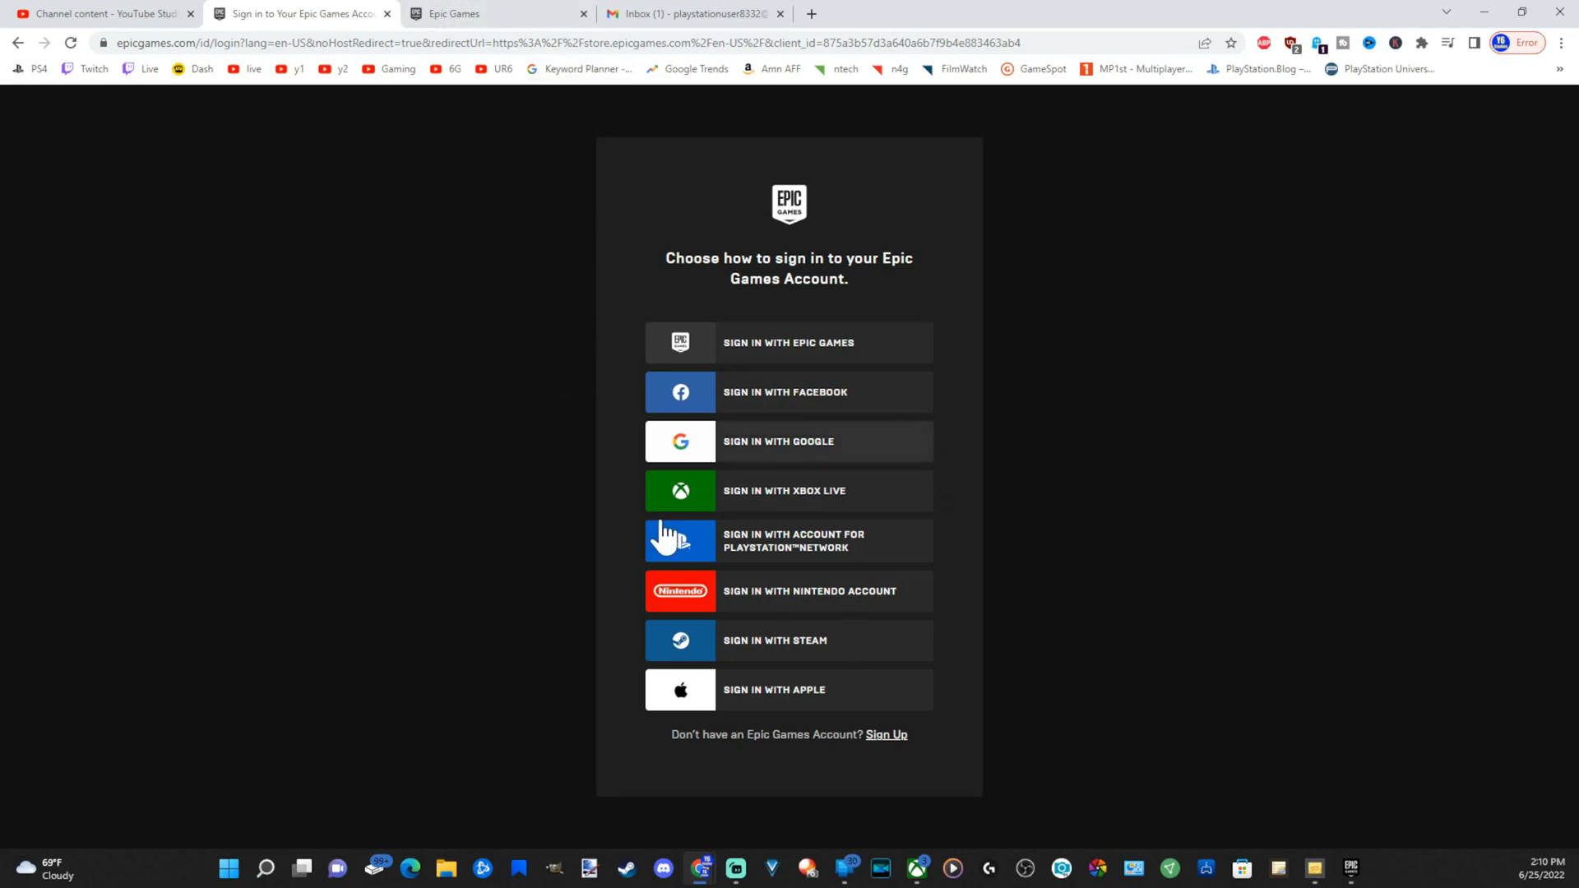
left_click(466, 13)
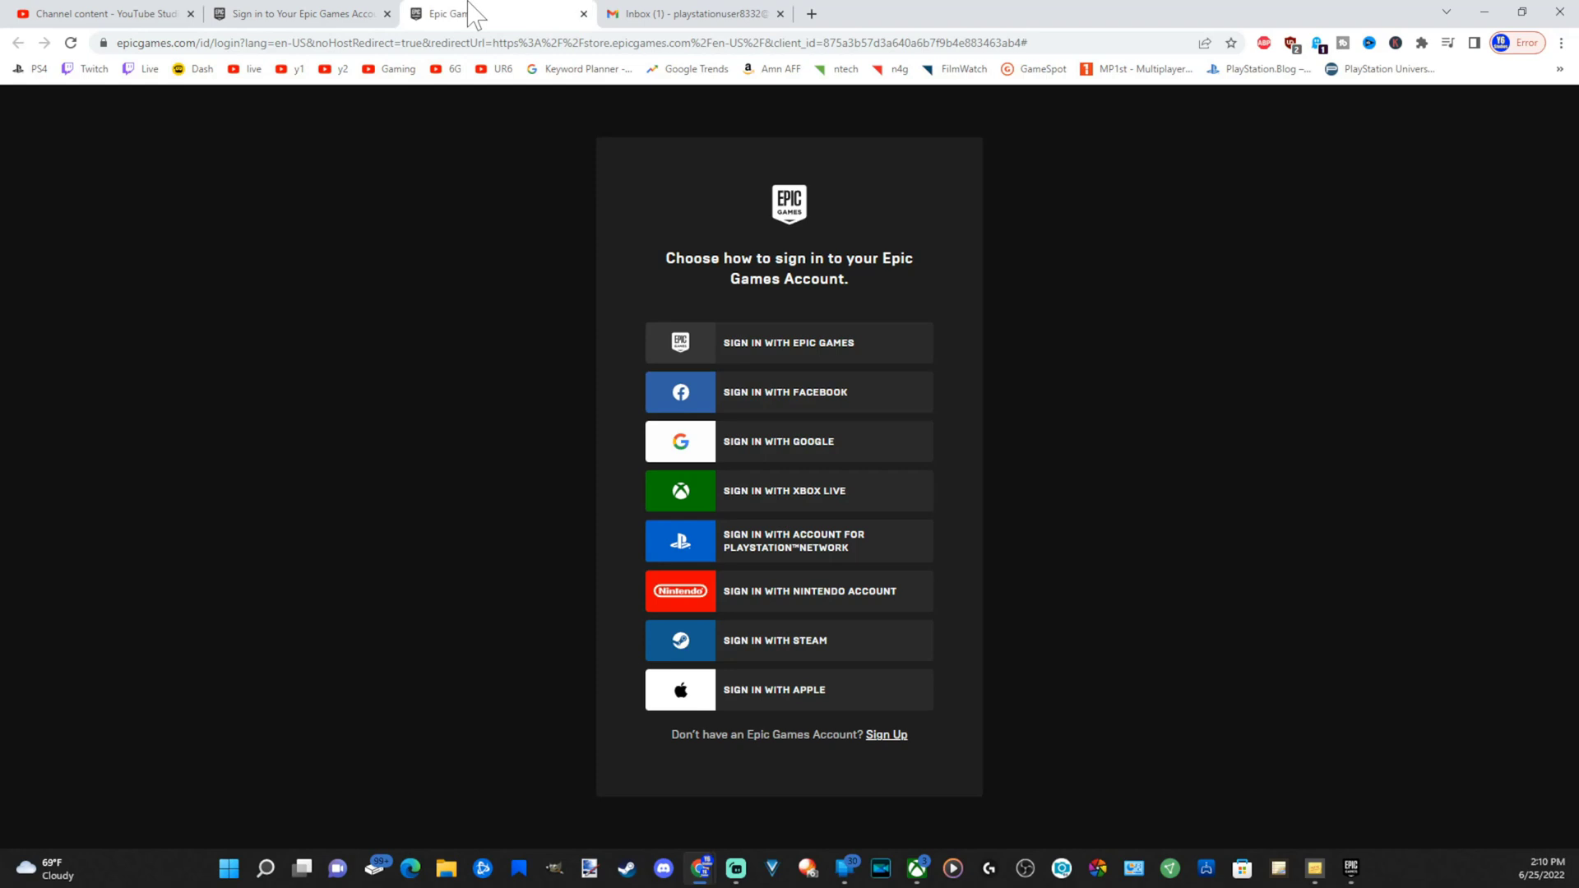
left_click(887, 737)
Choose email sign-up and enter a June birth date, then continue
left_click(909, 432)
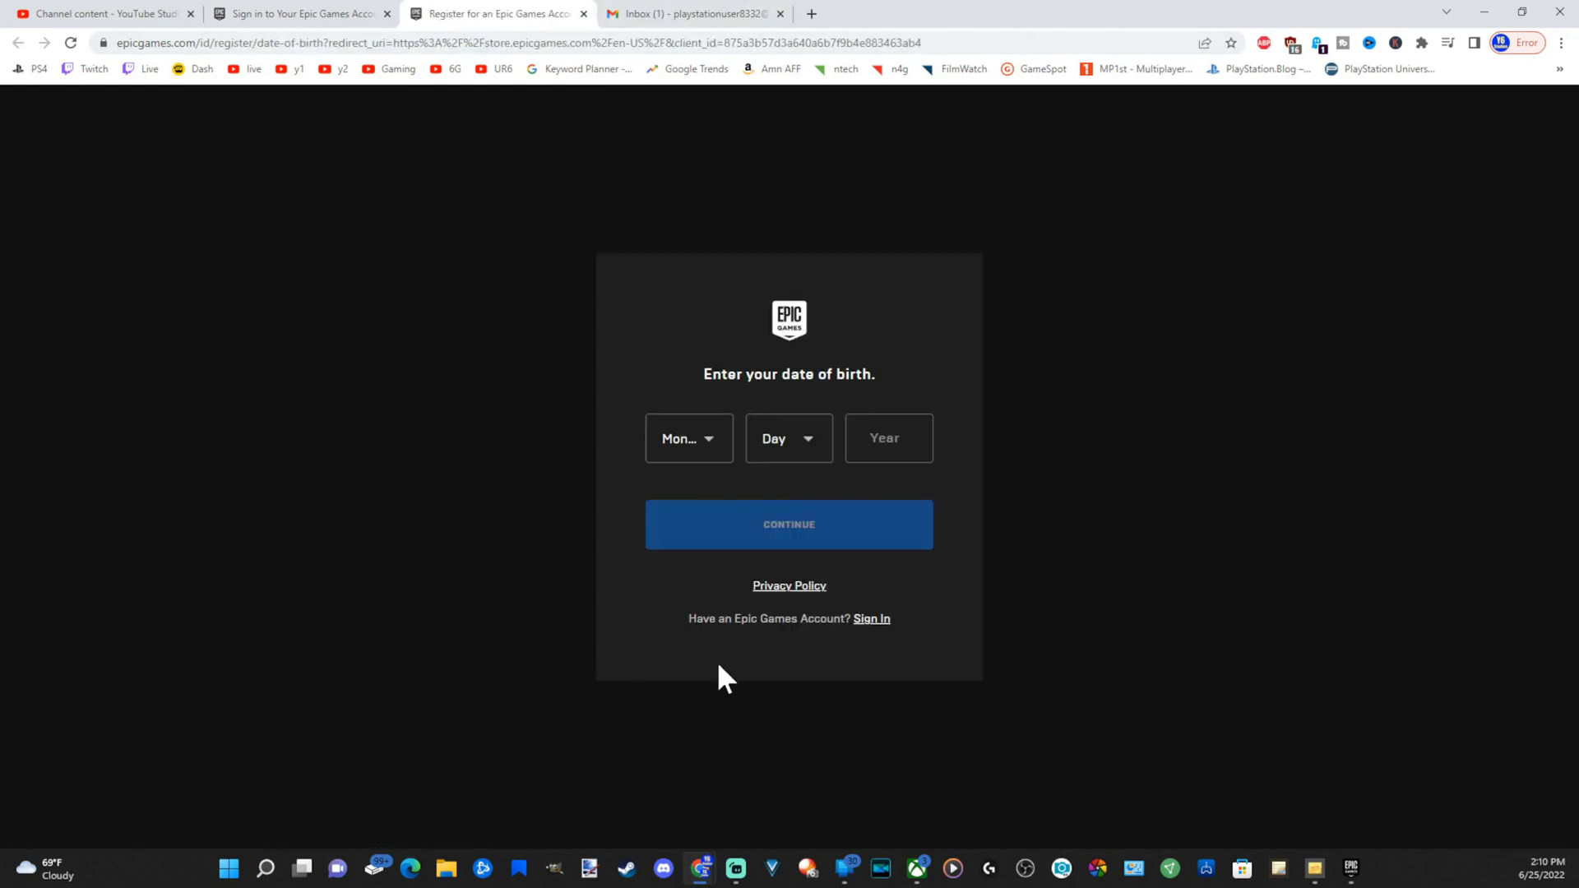
left_click(723, 434)
left_click(698, 620)
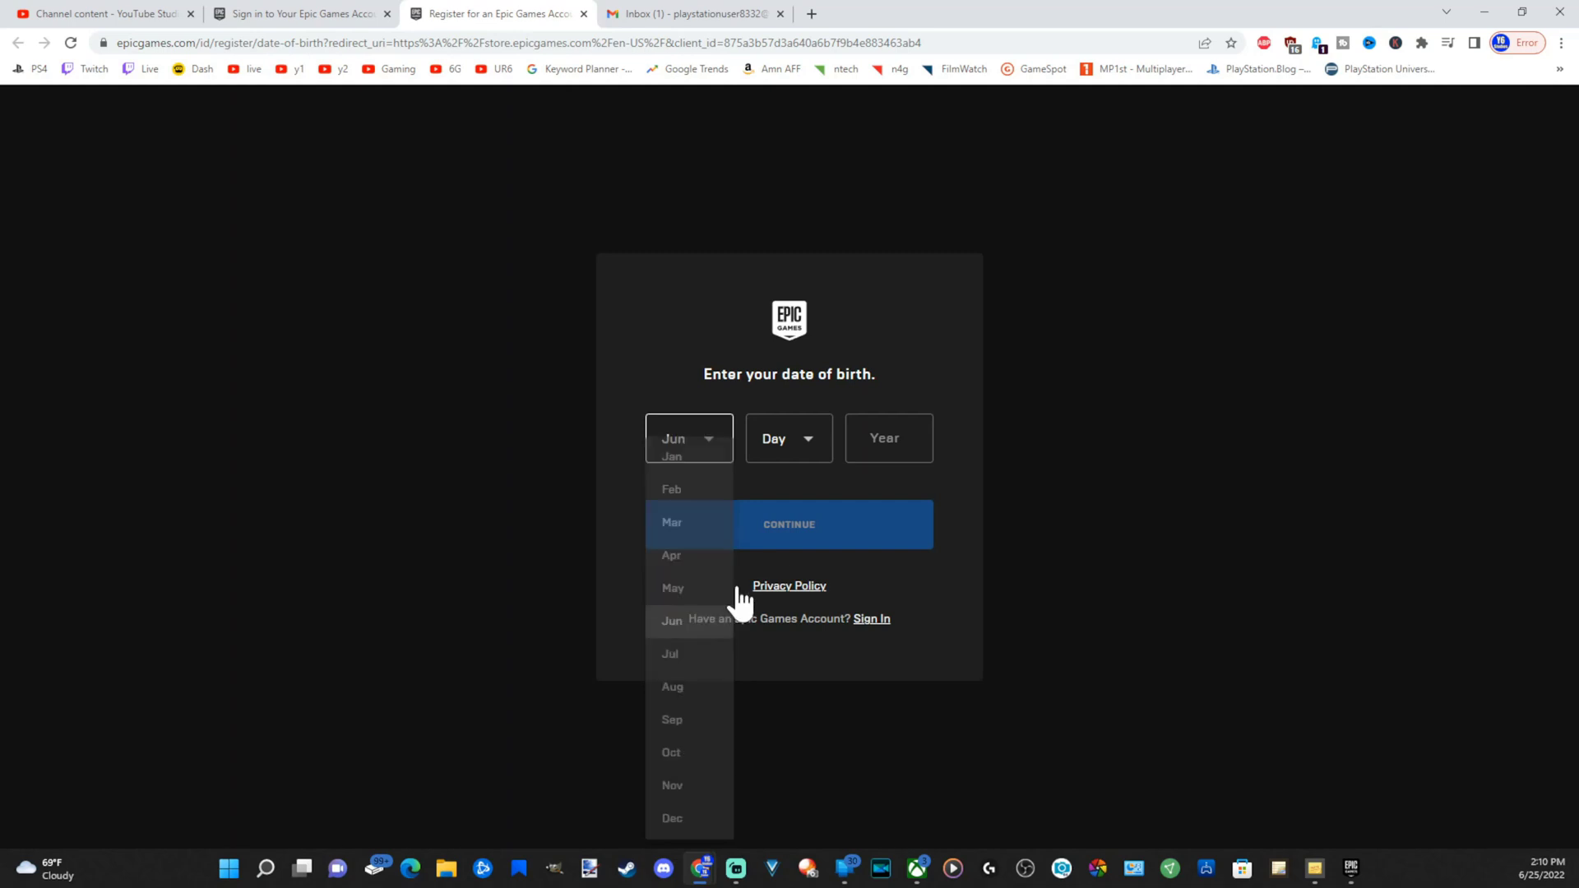
left_click(811, 444)
left_click(789, 682)
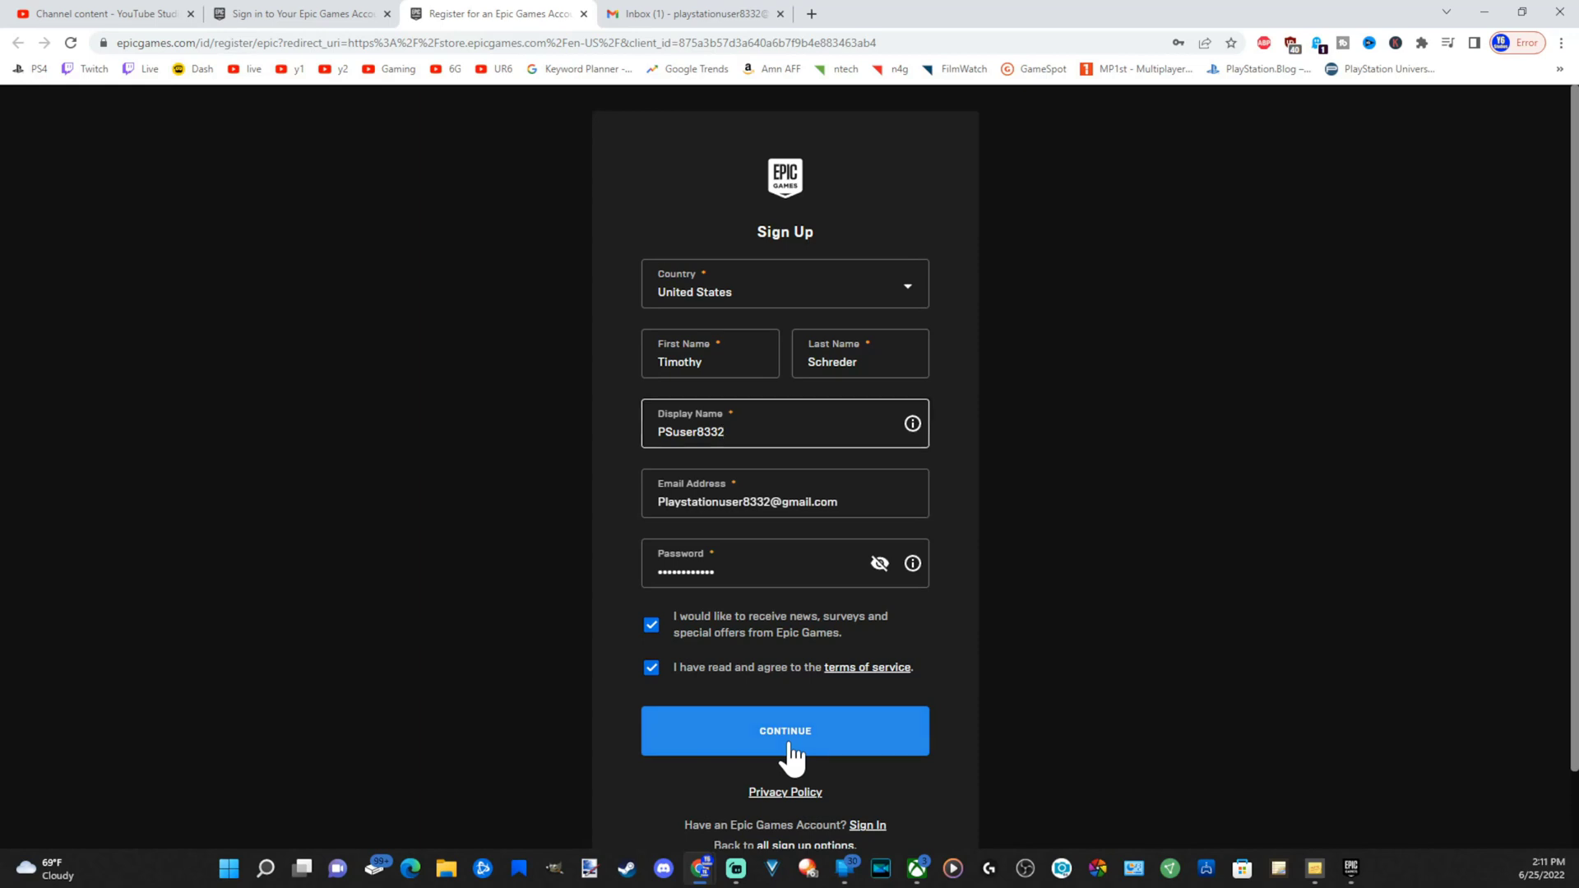
left_click(791, 743)
left_click(723, 12)
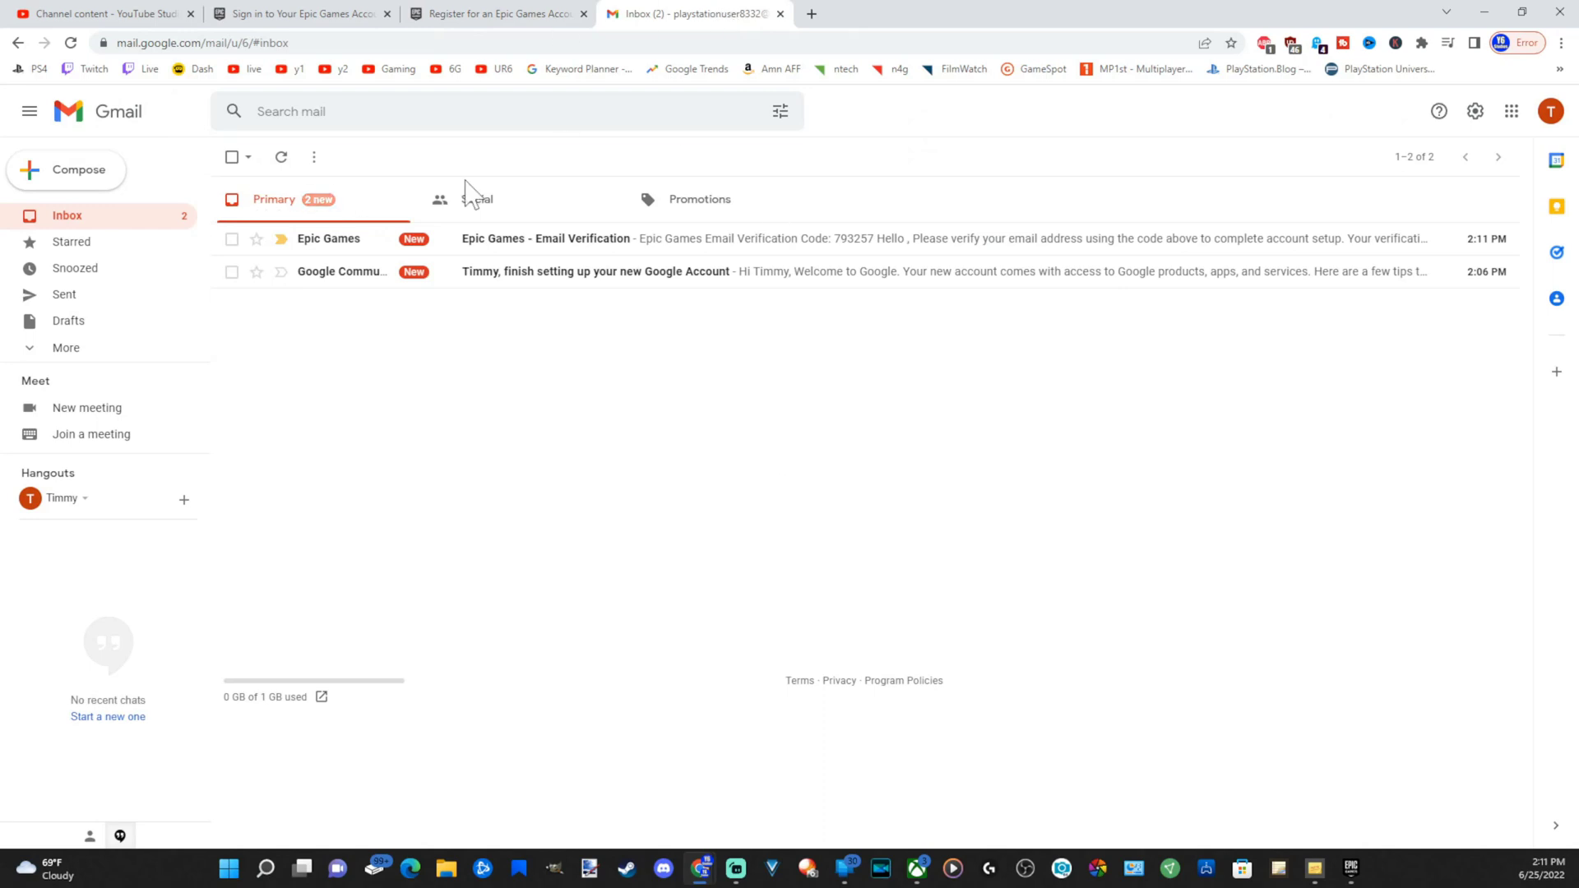
left_click(617, 241)
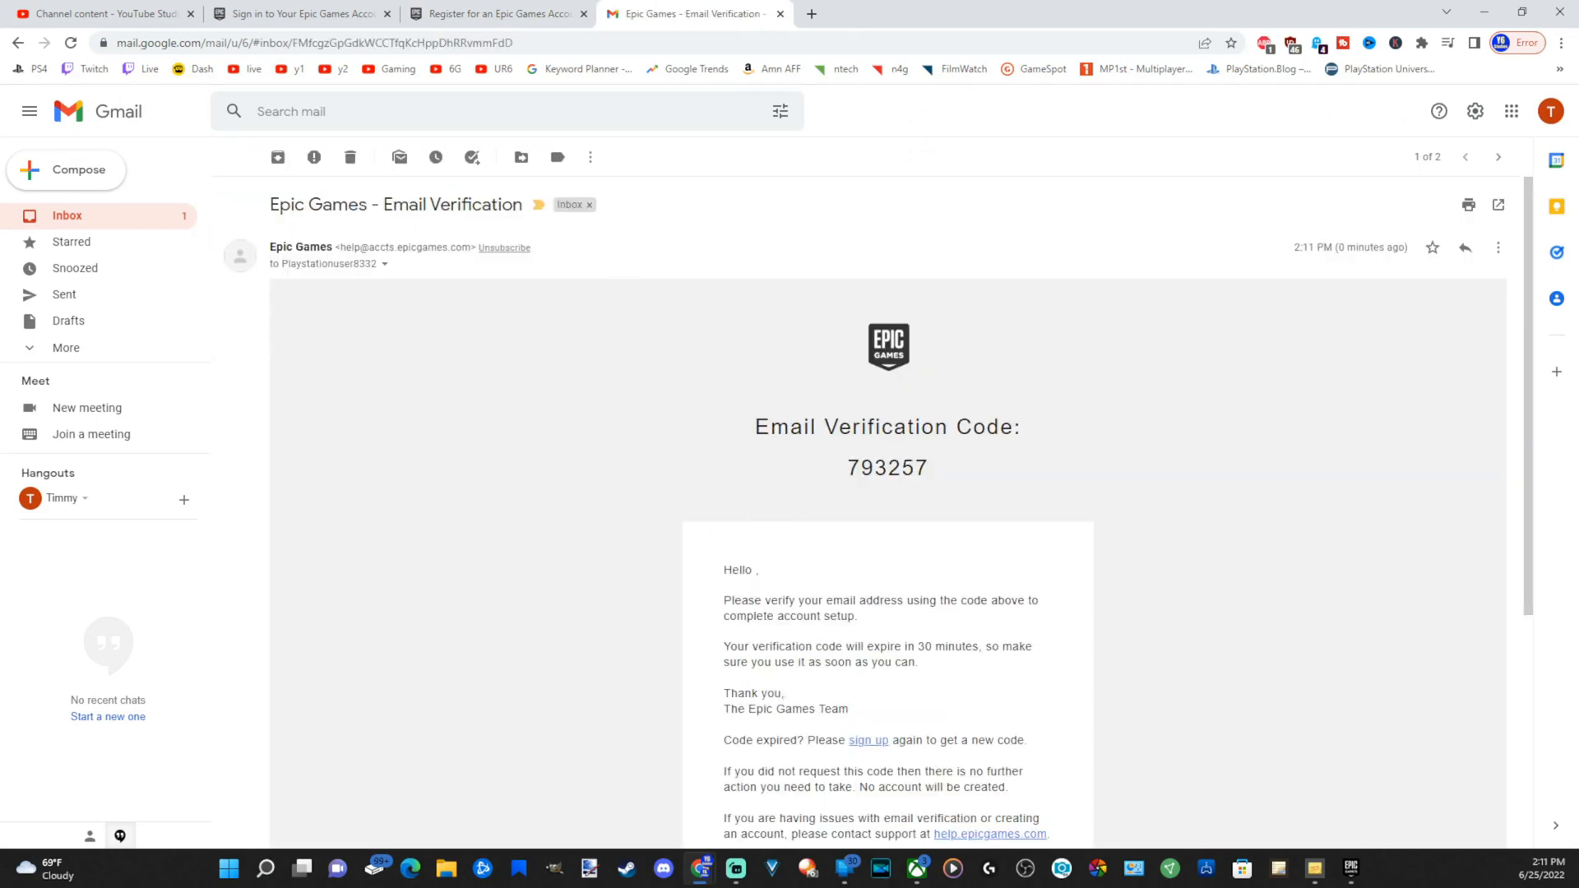
left_click_drag(938, 473, 847, 475)
right_click(867, 473)
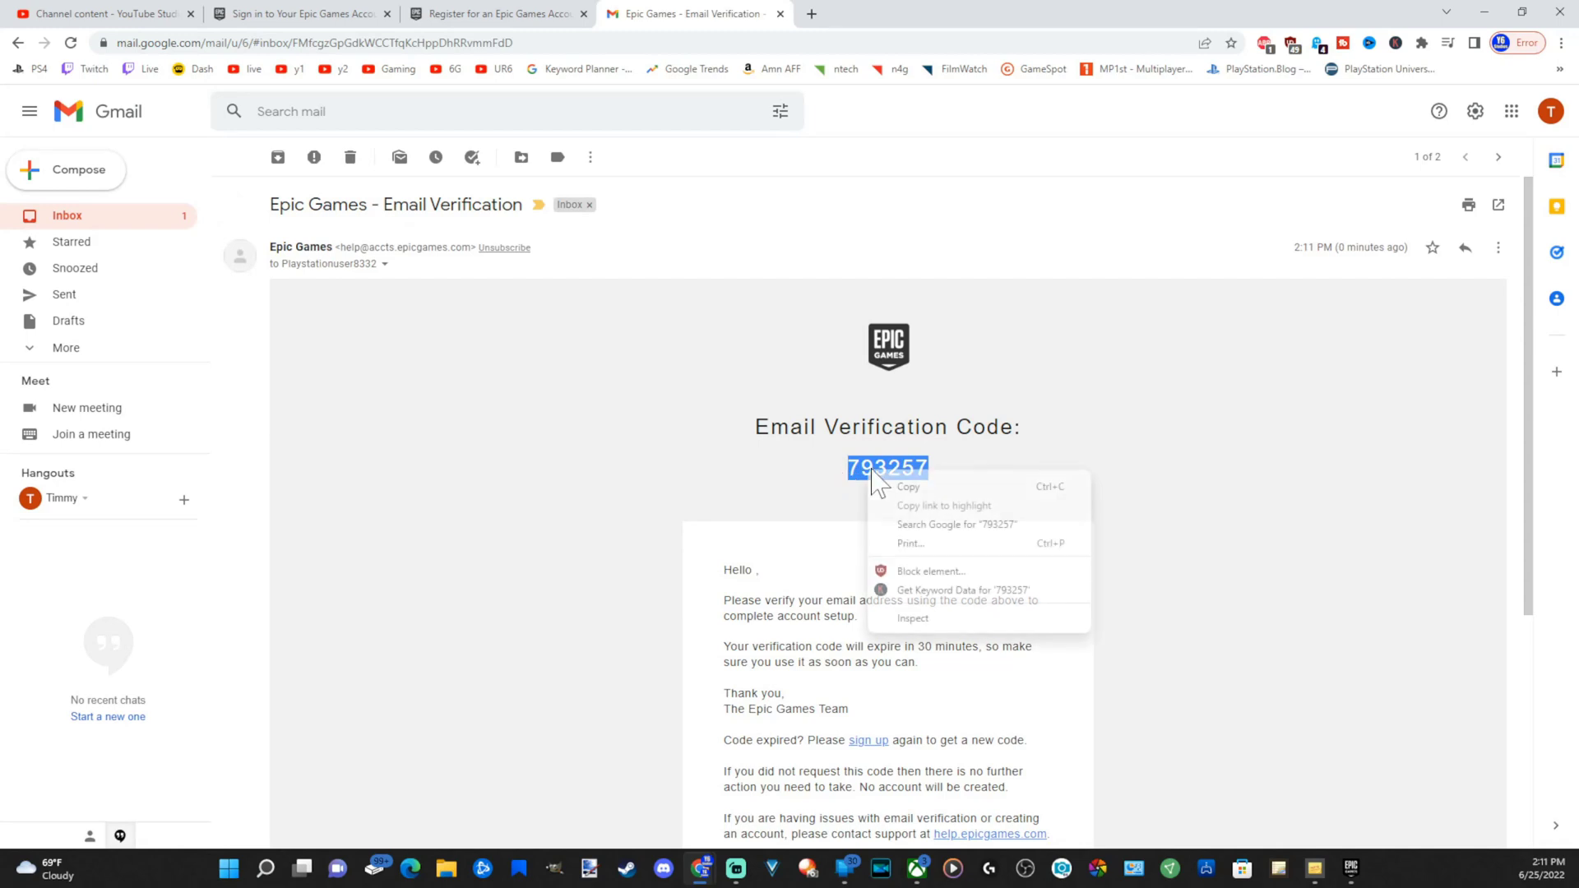
left_click(910, 488)
left_click(505, 14)
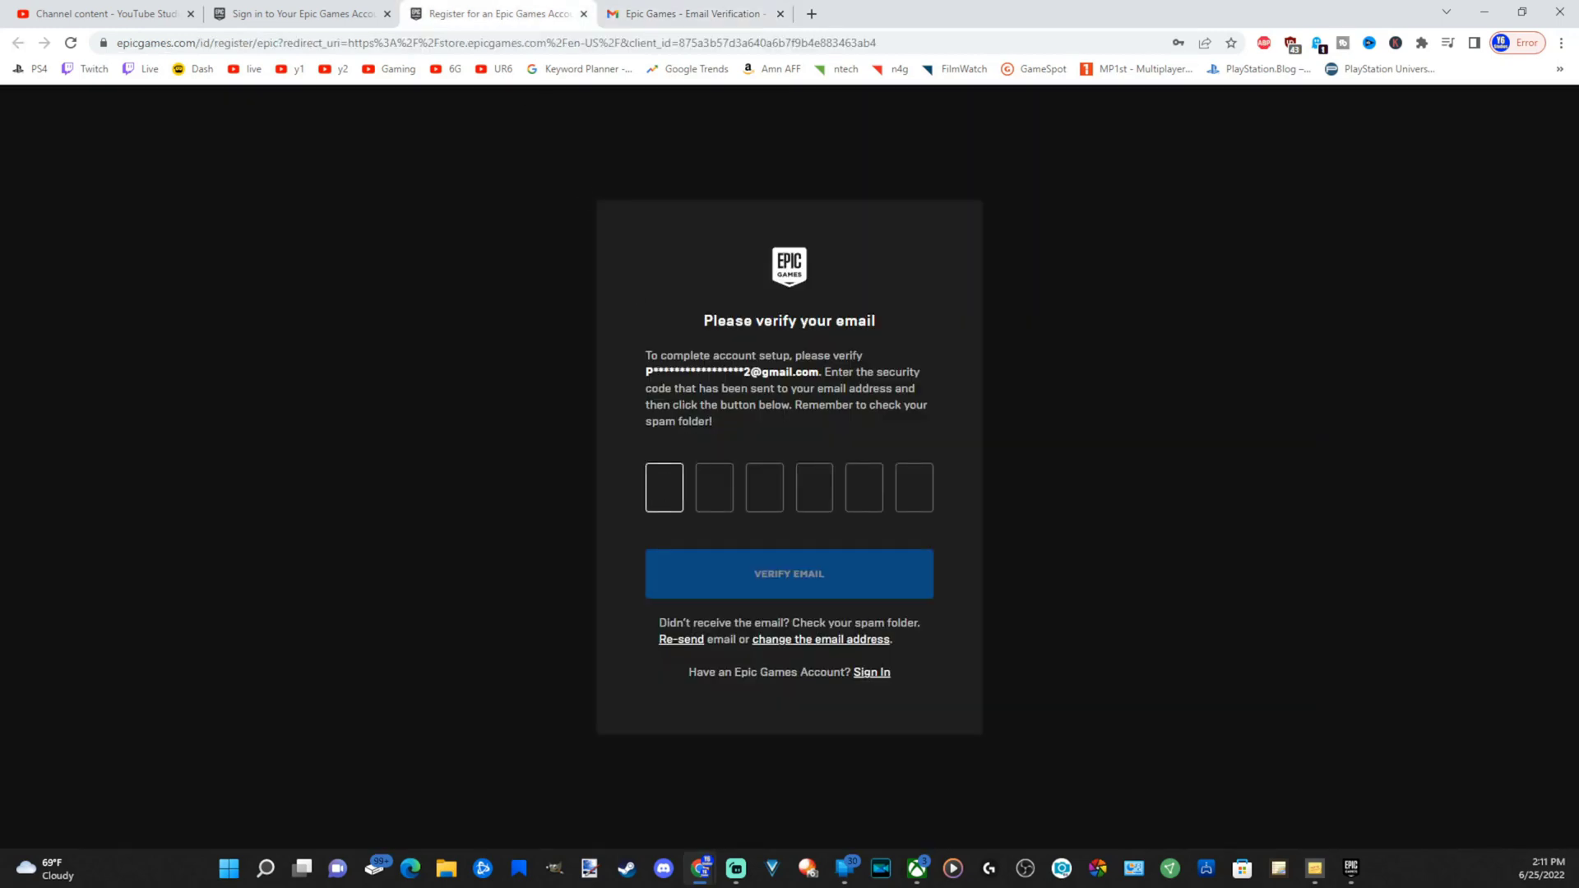
key("ctrl+v")
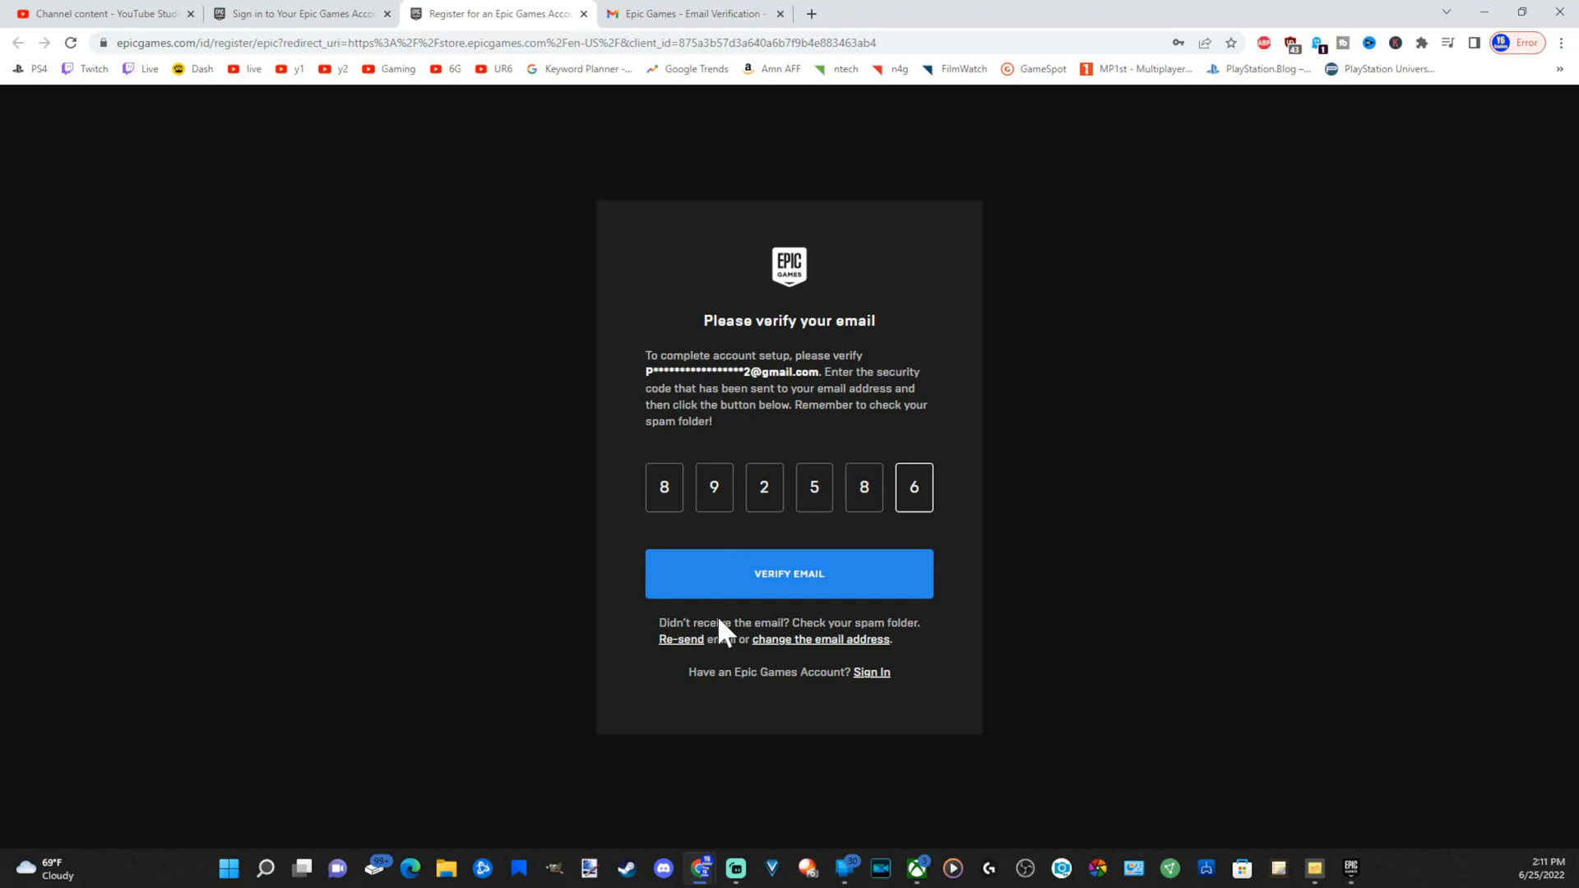
left_click(741, 592)
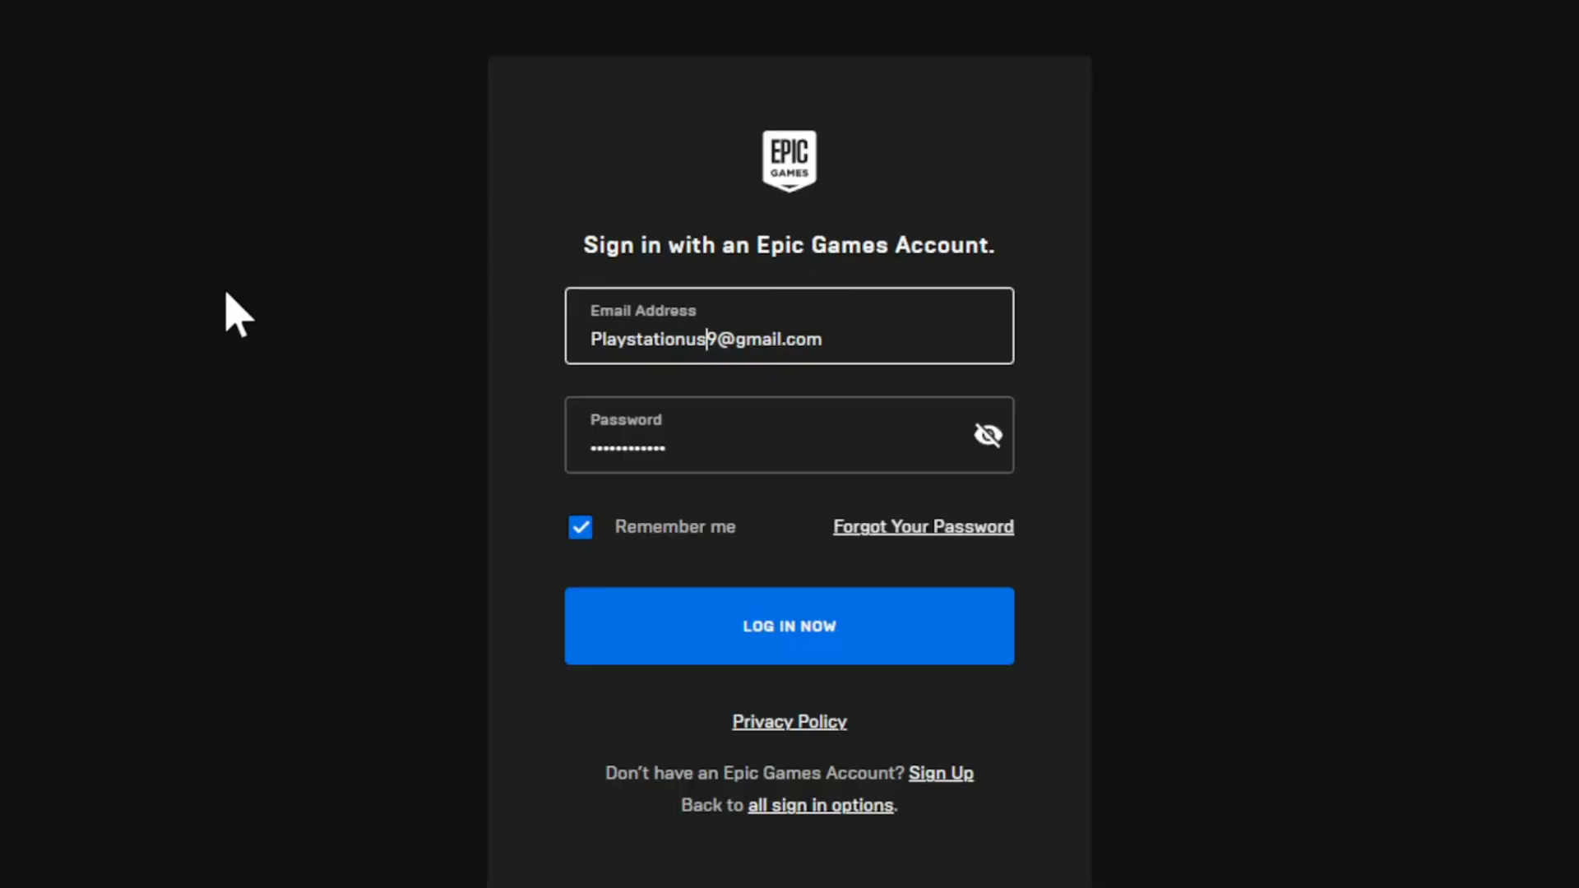
Remove the wrong digit from the sign-in email, then log in to the new account
key("BackSpace")
type("er")
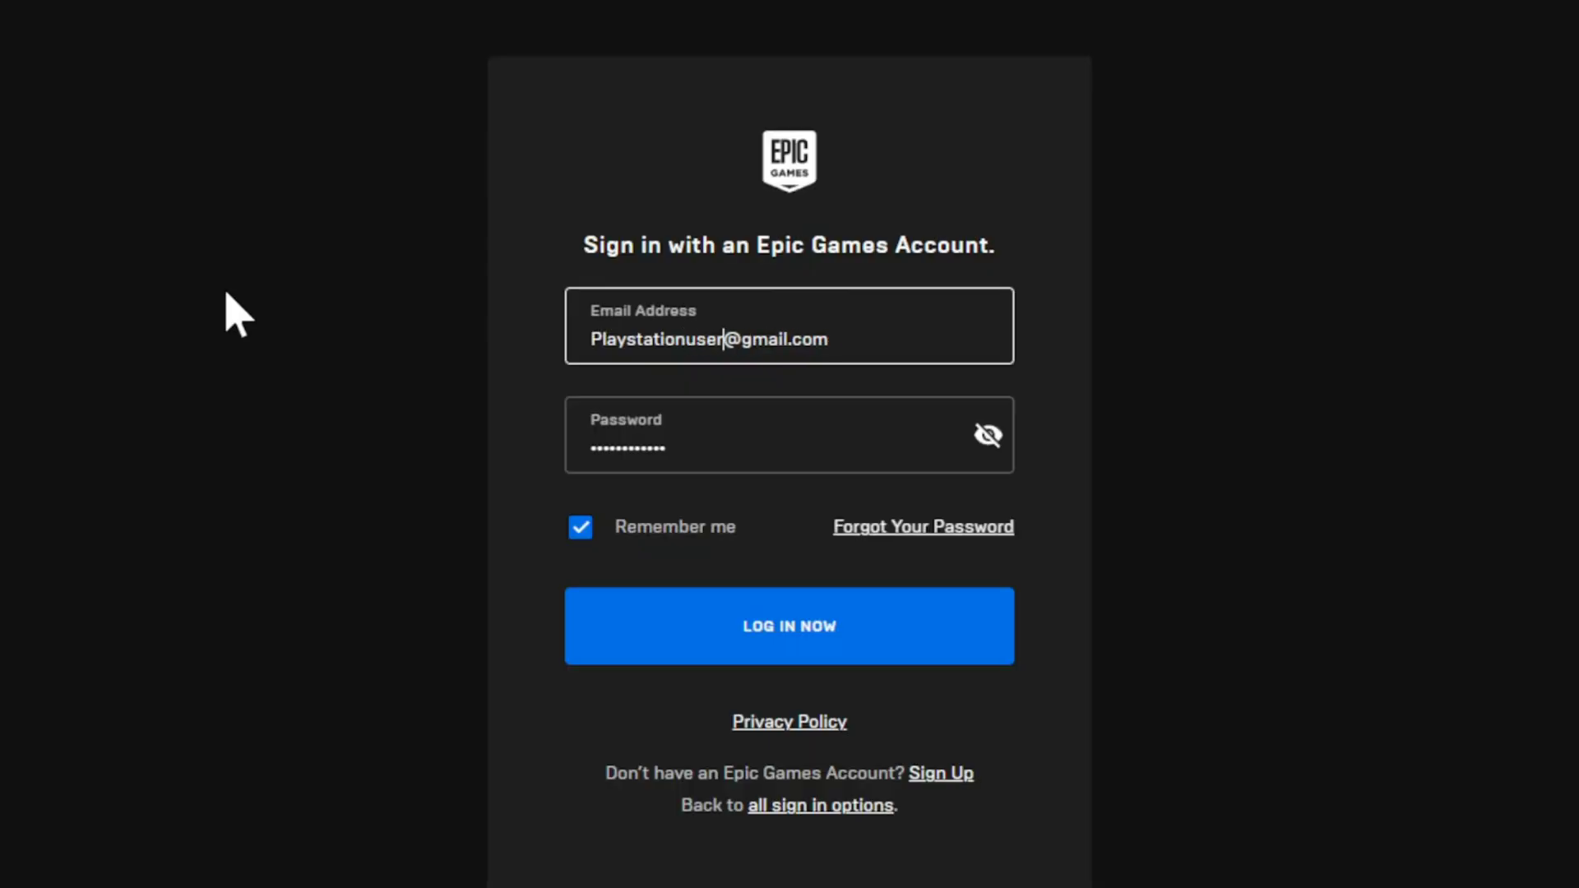
type("616")
key("Tab")
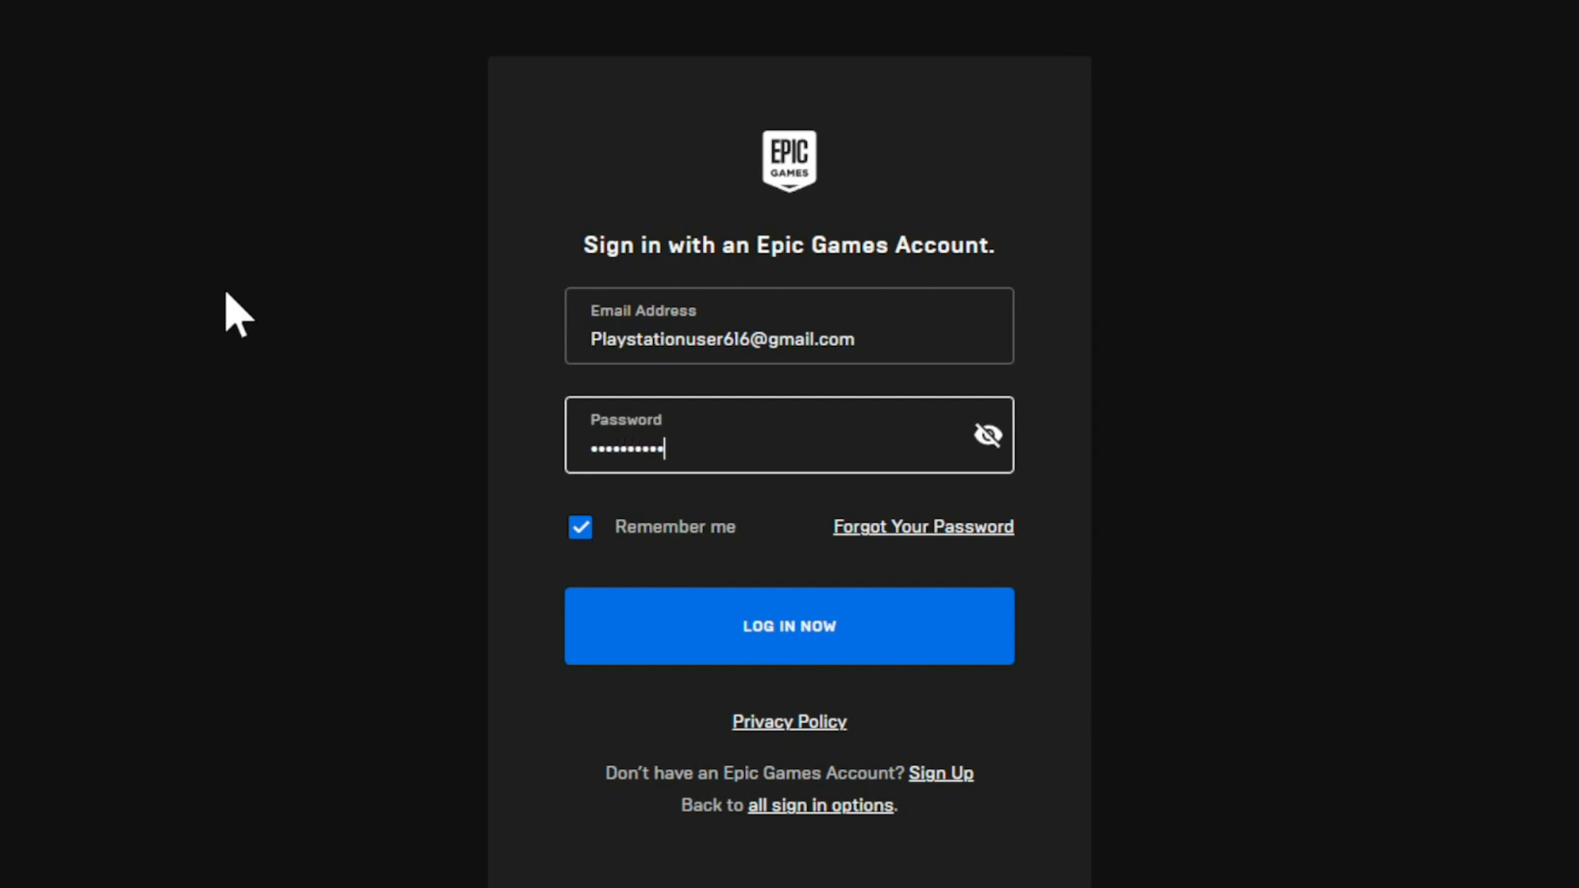
type("1")
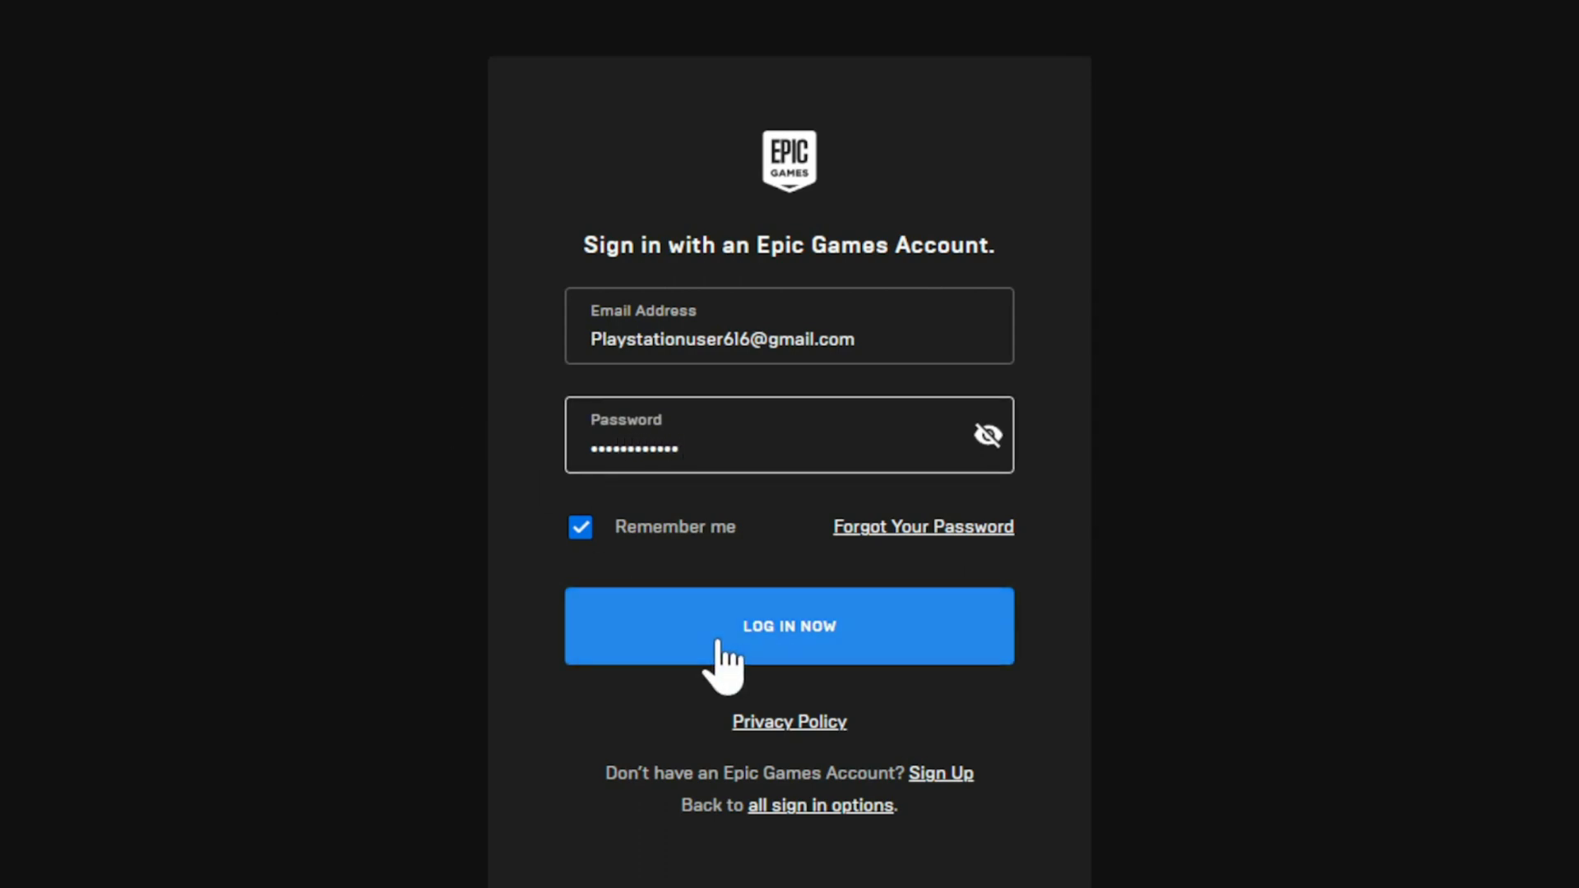
left_click(721, 641)
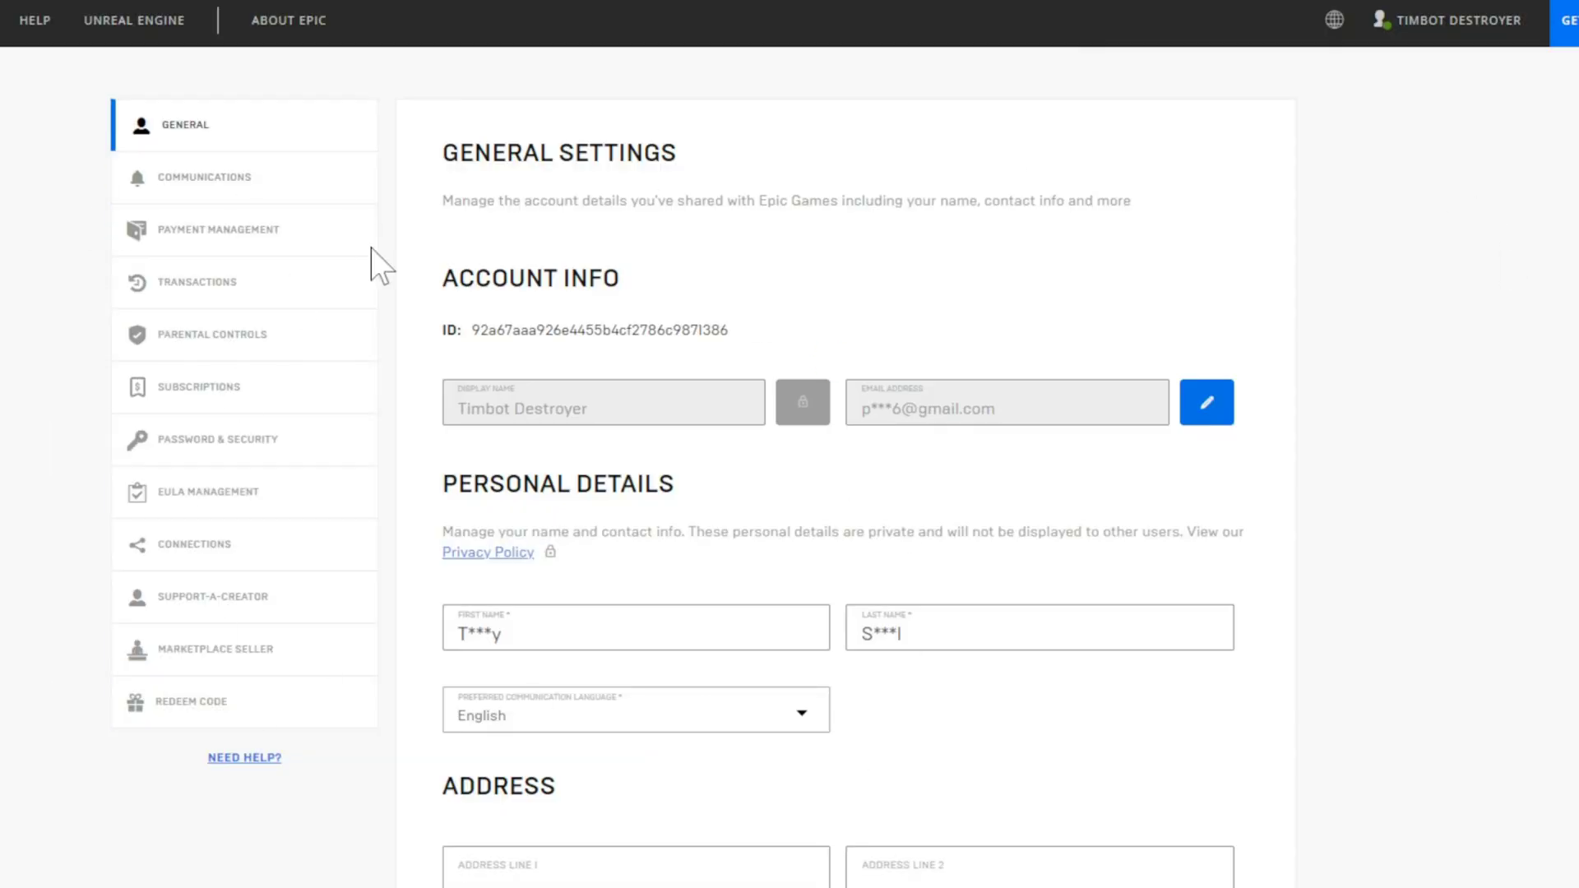
Open Connections > Accounts and start linking a PlayStation Network account
left_click(195, 555)
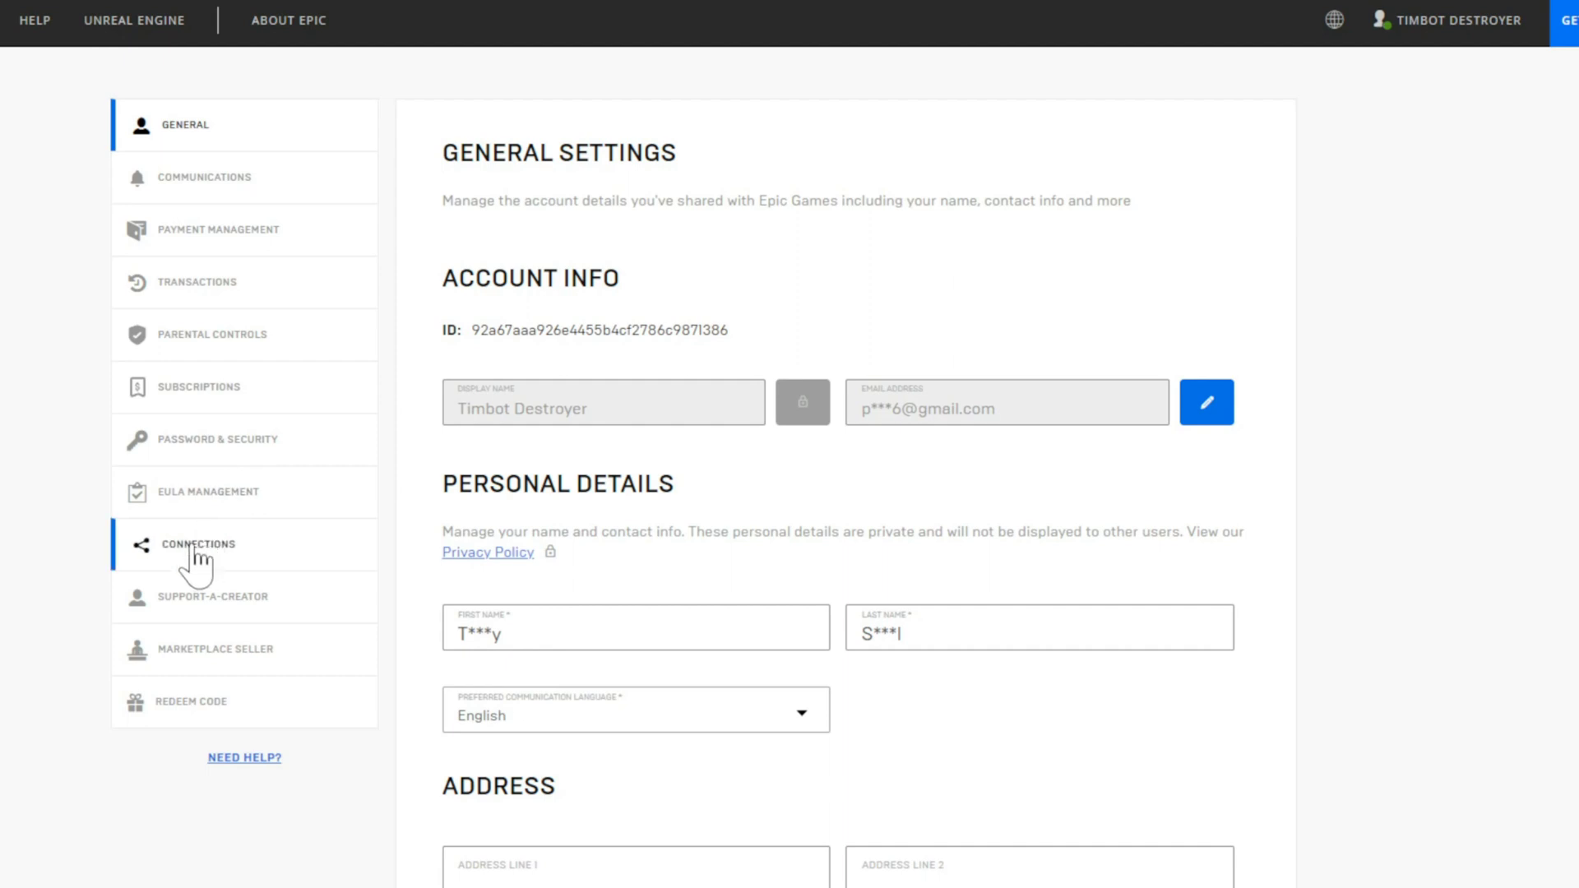
left_click(526, 264)
scroll(542, 327, "down", 2)
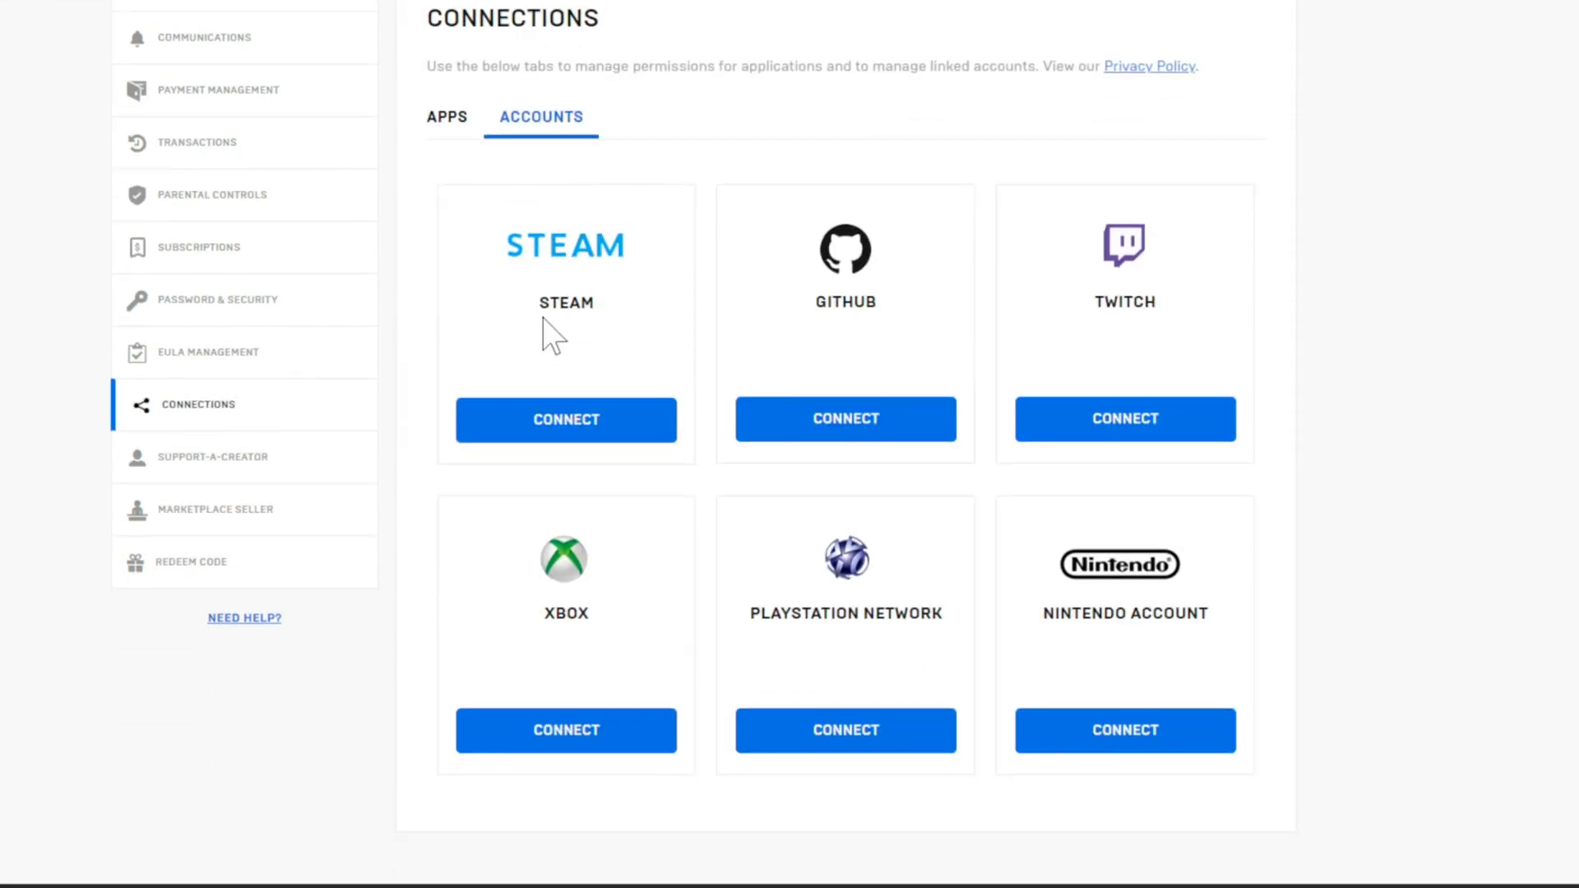
left_click(812, 681)
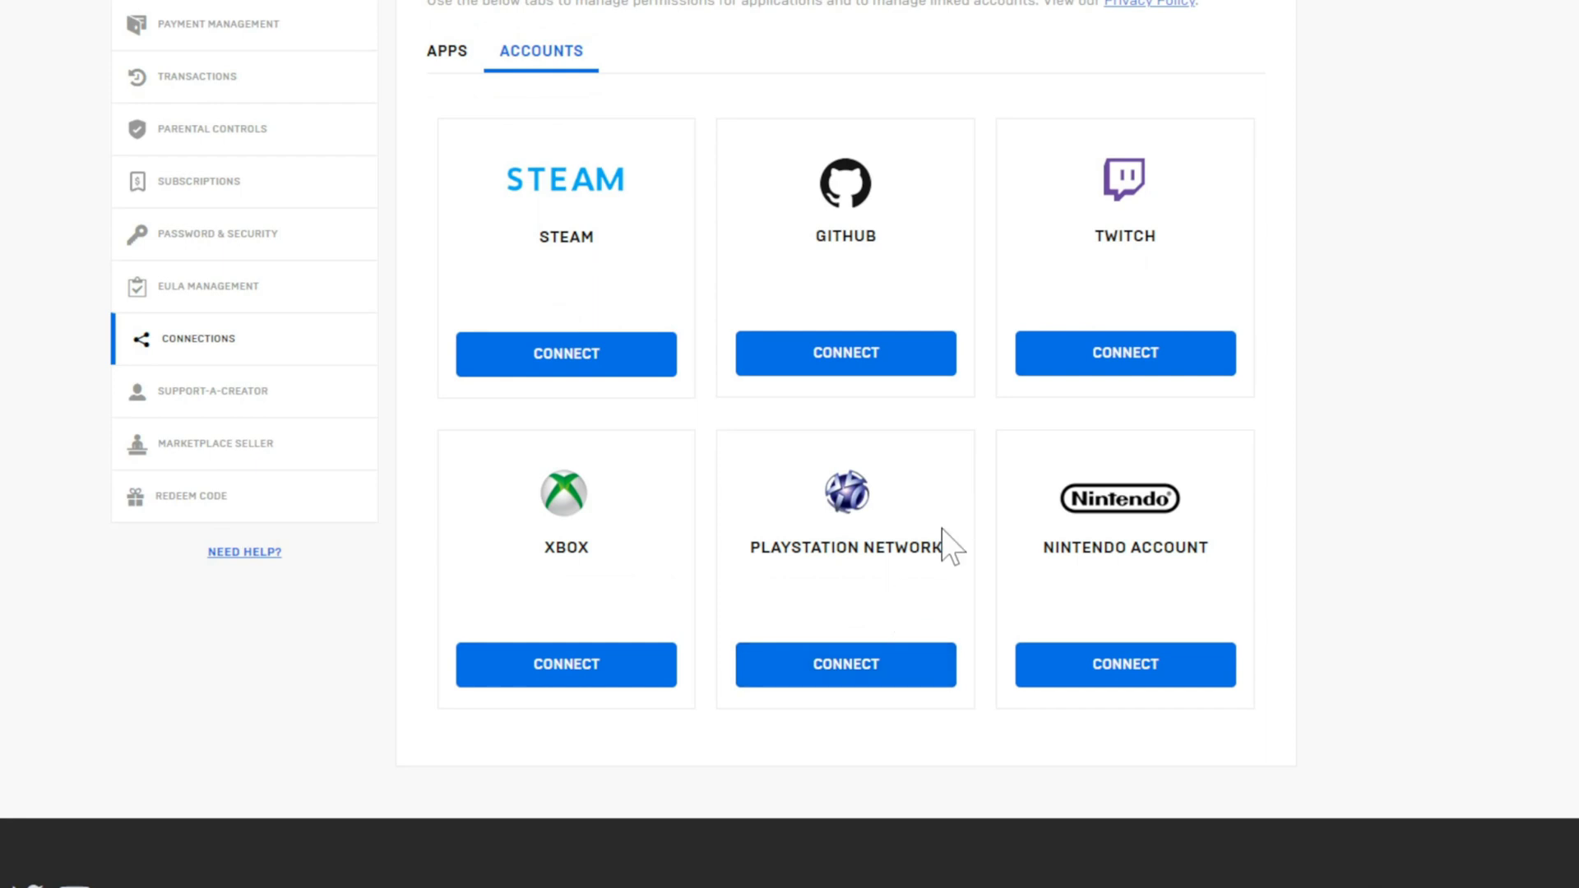
scroll(1009, 574, "up", 1)
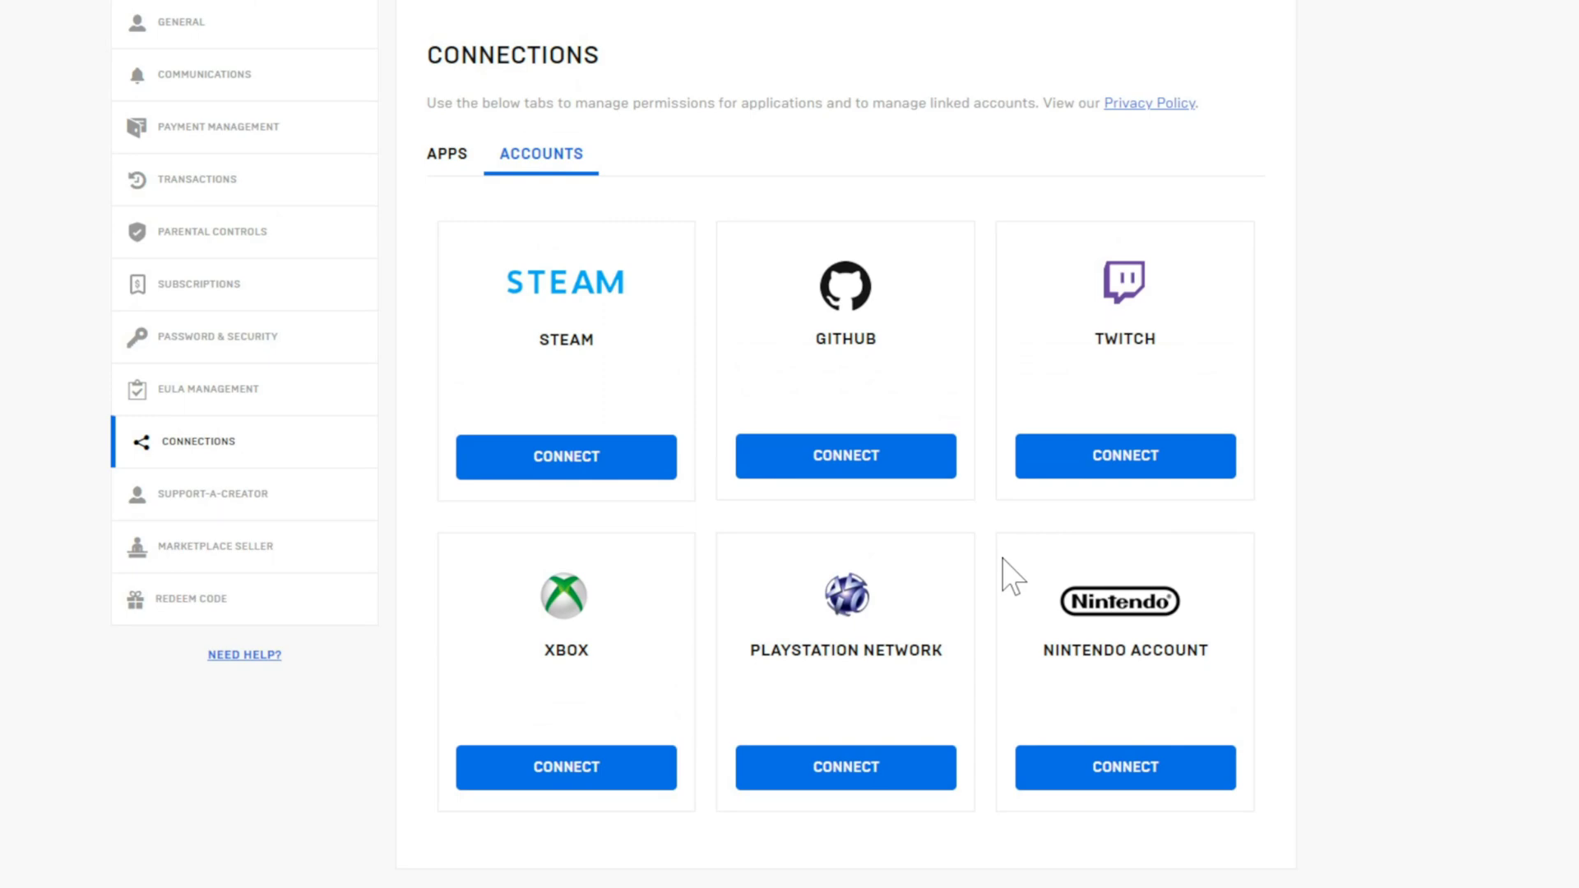
scroll(1010, 573, "up", 1)
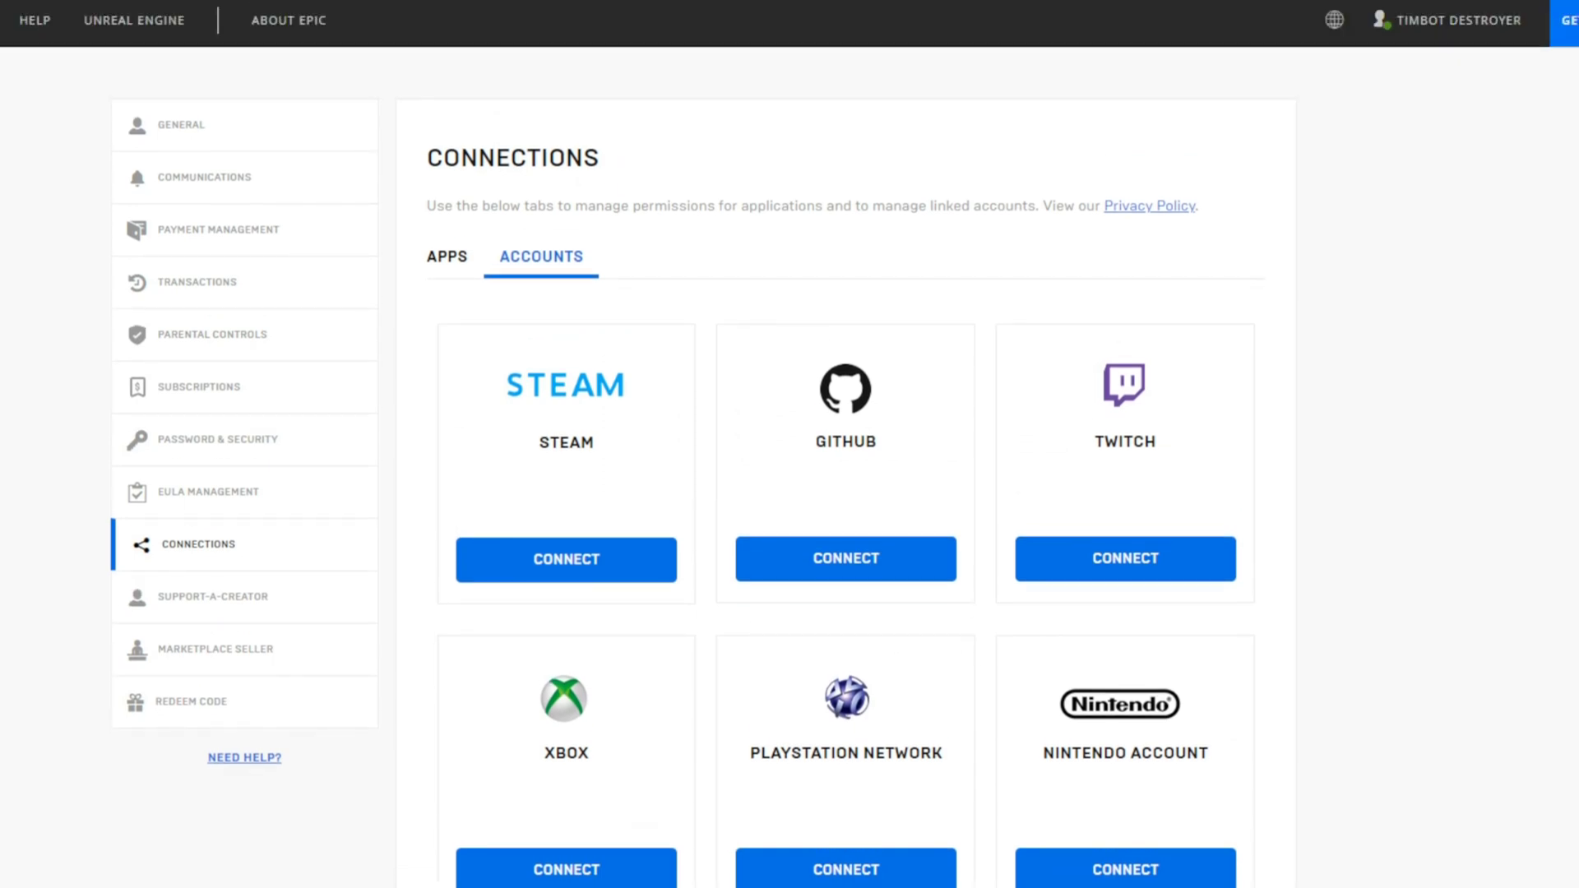